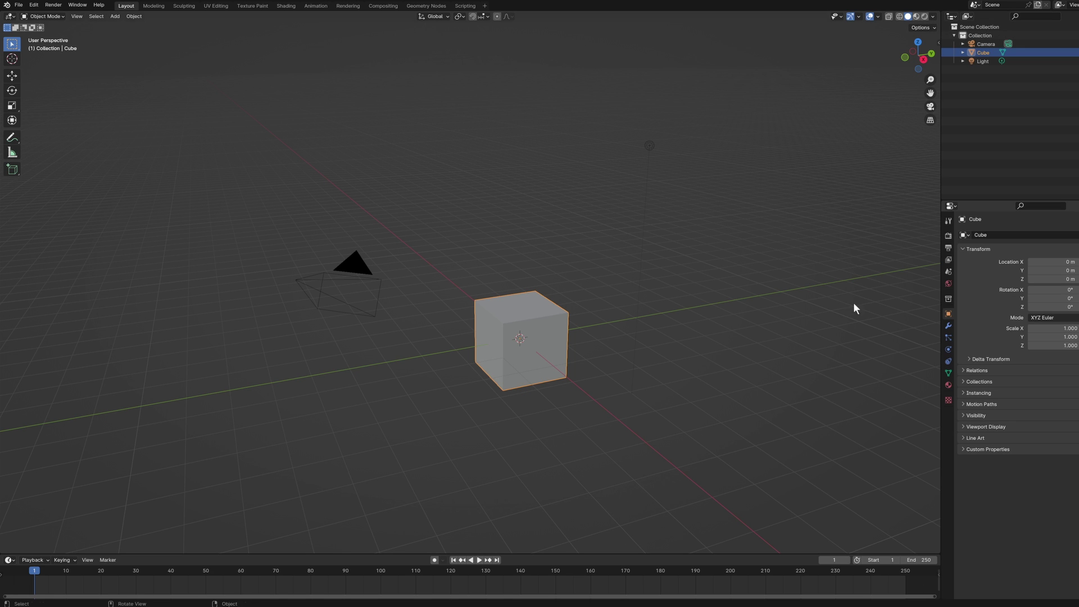
# Step: Orbit the viewport slightly around the default cube
pyautogui.moveTo(687, 339); pyautogui.dragTo(655, 311, button='middle')
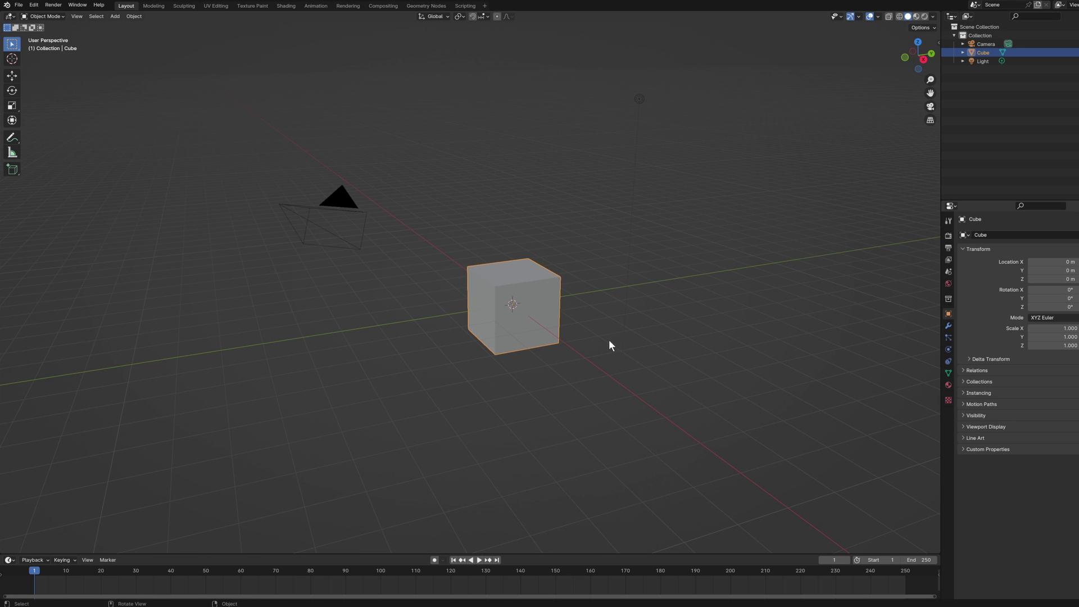
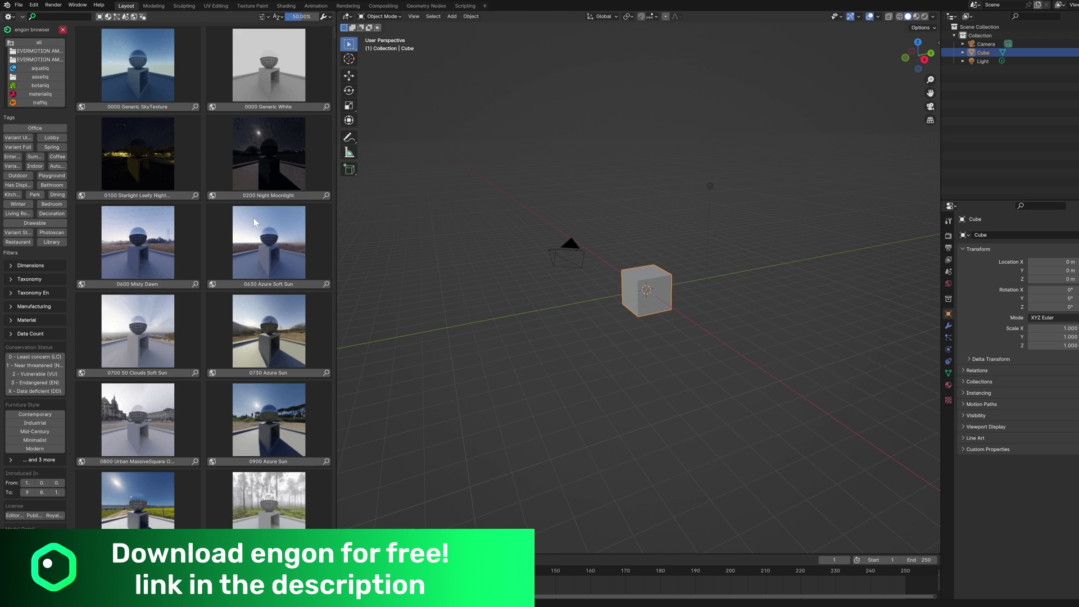
pyautogui.moveTo(334, 39); pyautogui.dragTo(331, 102)
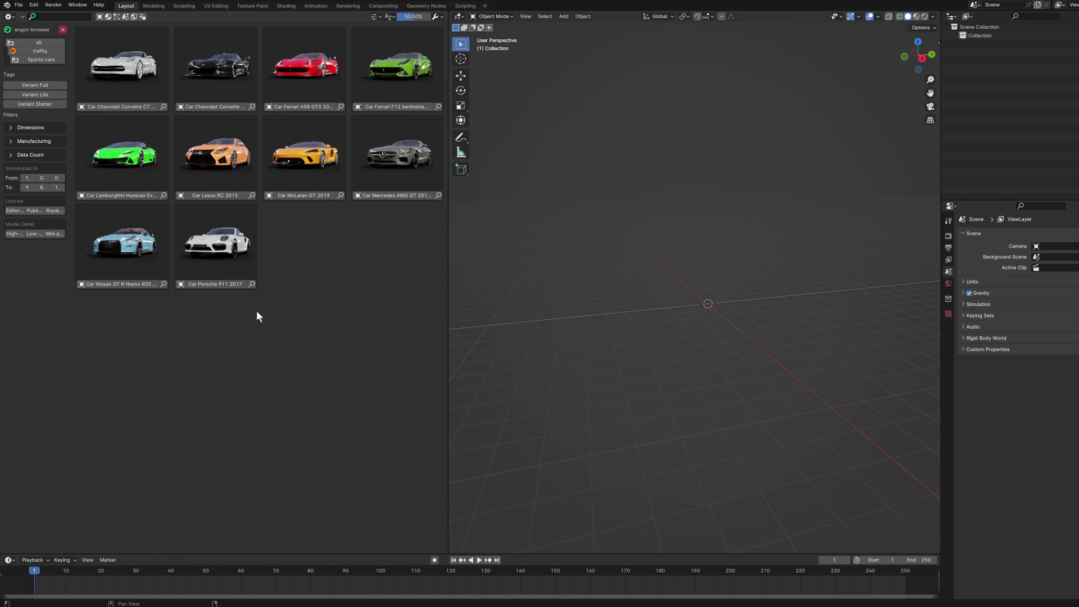
# Step: Spawn the Car Porsche 911 2017 asset, narrow the asset list and show the viewport side panel
pyautogui.click(216, 285)
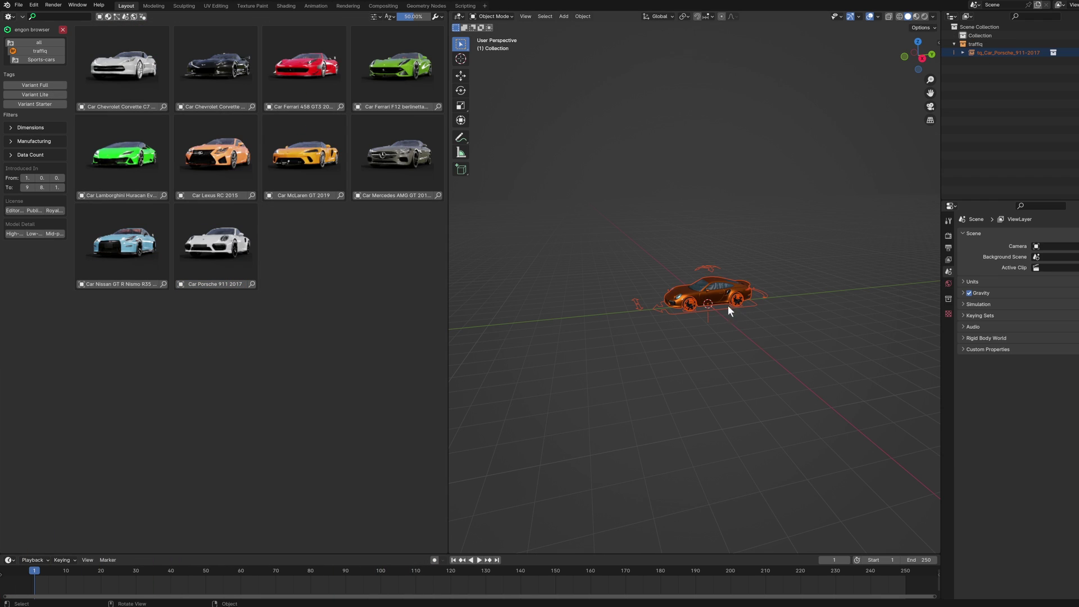
pyautogui.scroll(4, 746, 299)
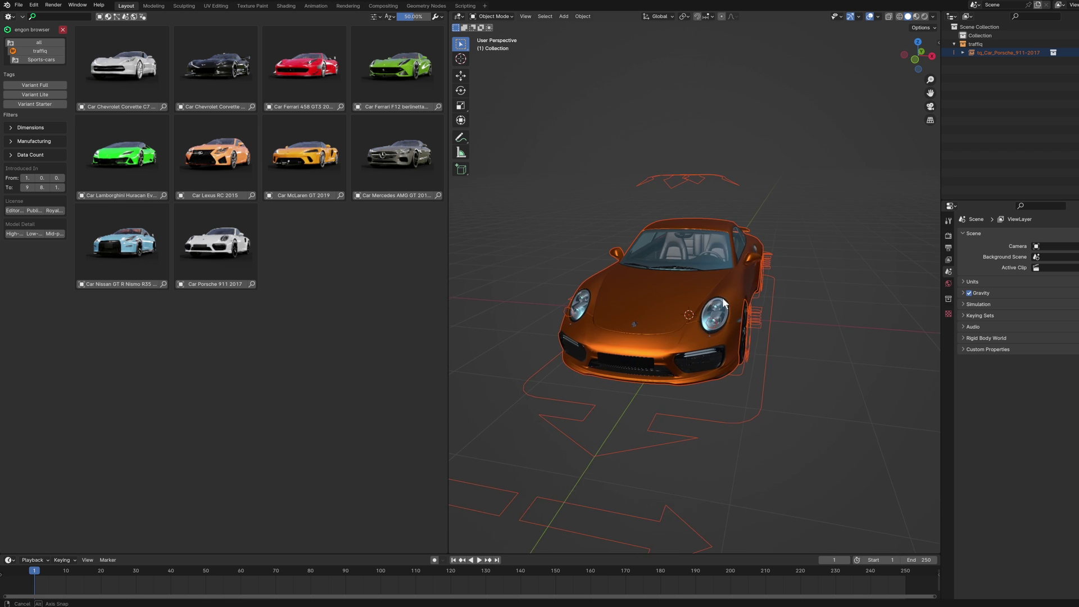
pyautogui.moveTo(734, 295)
pyautogui.mouseDown(button='middle')
pyautogui.moveTo(700, 286)
pyautogui.moveTo(741, 279)
pyautogui.mouseUp(button='middle')
pyautogui.scroll(-1, 739, 279)
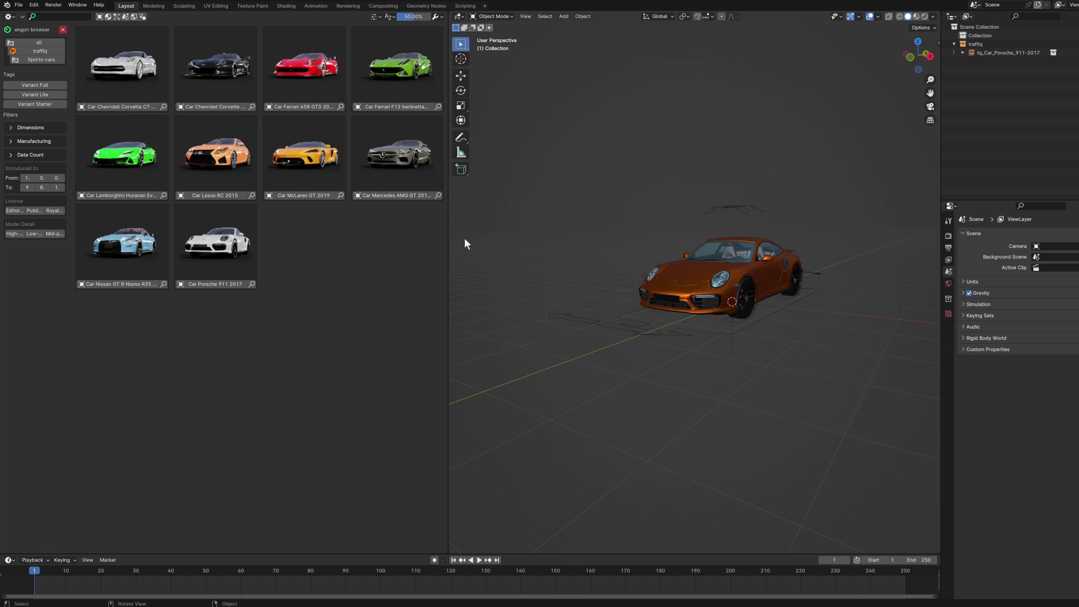
pyautogui.moveTo(448, 242); pyautogui.dragTo(325, 239)
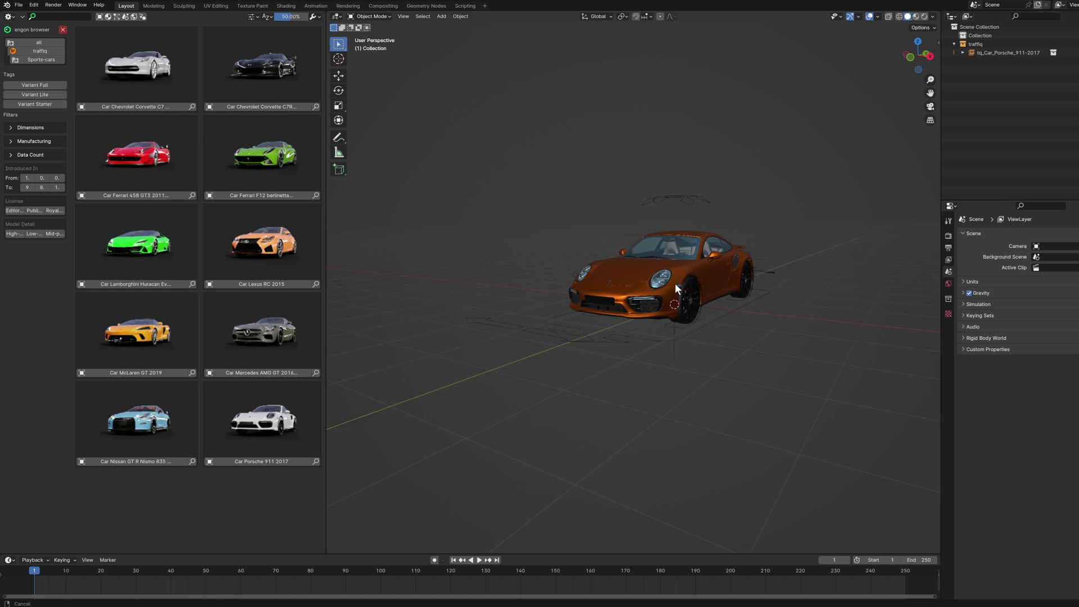
pyautogui.moveTo(676, 289)
pyautogui.mouseDown(button='middle')
pyautogui.moveTo(617, 282)
pyautogui.moveTo(635, 291)
pyautogui.mouseUp(button='middle')
pyautogui.press('n')
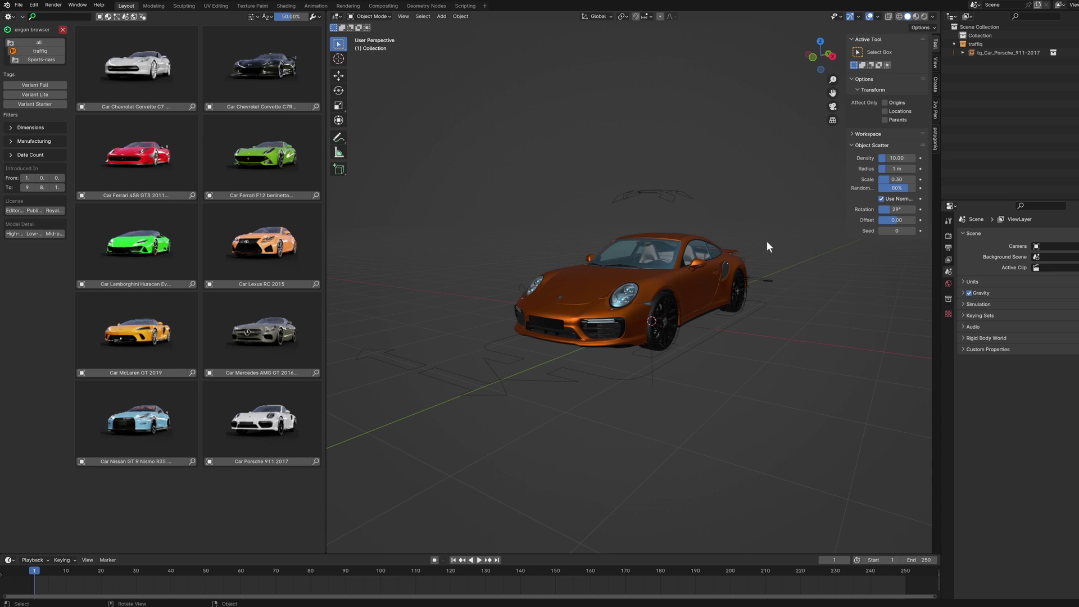
# Step: Select the Porsche and convert it to an editable rig from the polygoniq sidebar
pyautogui.click(931, 145)
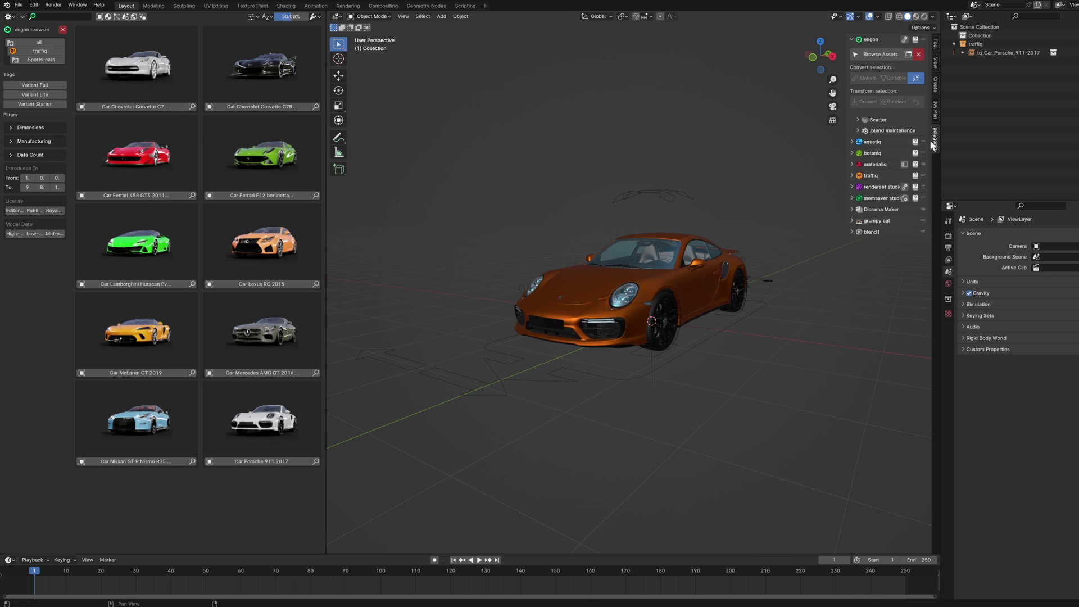
pyautogui.click(664, 200)
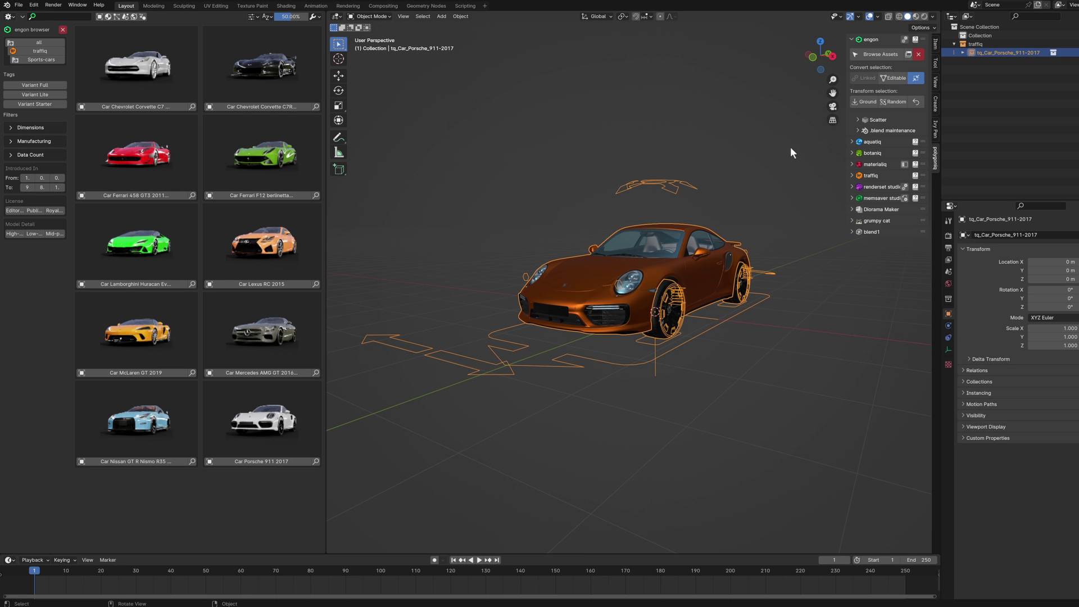
pyautogui.click(889, 79)
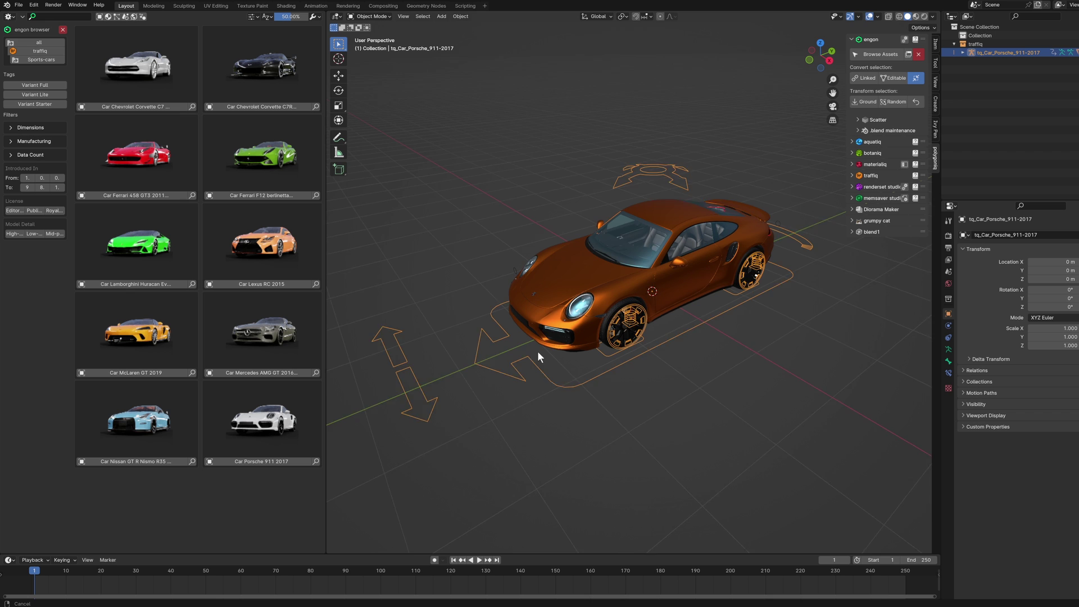
pyautogui.moveTo(536, 351); pyautogui.dragTo(525, 336, button='middle')
# Step: Turn the front wheels with the Steering bone and select GroundSensor_FL_0
pyautogui.click(434, 361)
pyautogui.press('g')
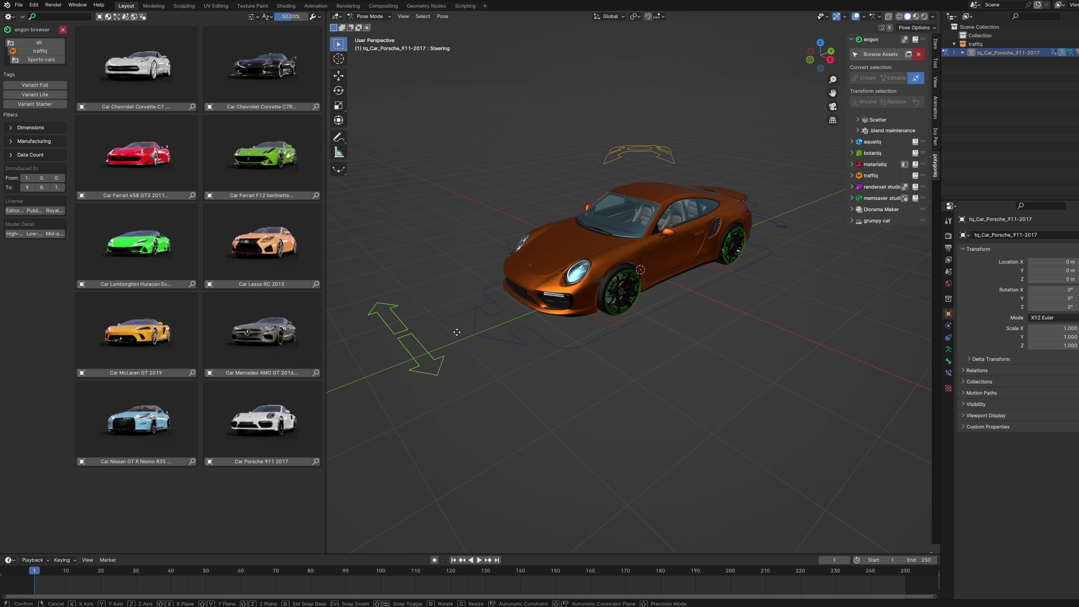
pyautogui.click(594, 264)
pyautogui.scroll(5, 594, 264)
pyautogui.click(666, 372)
# Step: Move the front-left ground sensor and rotate the Drift bone to angle the car
pyautogui.press('g')
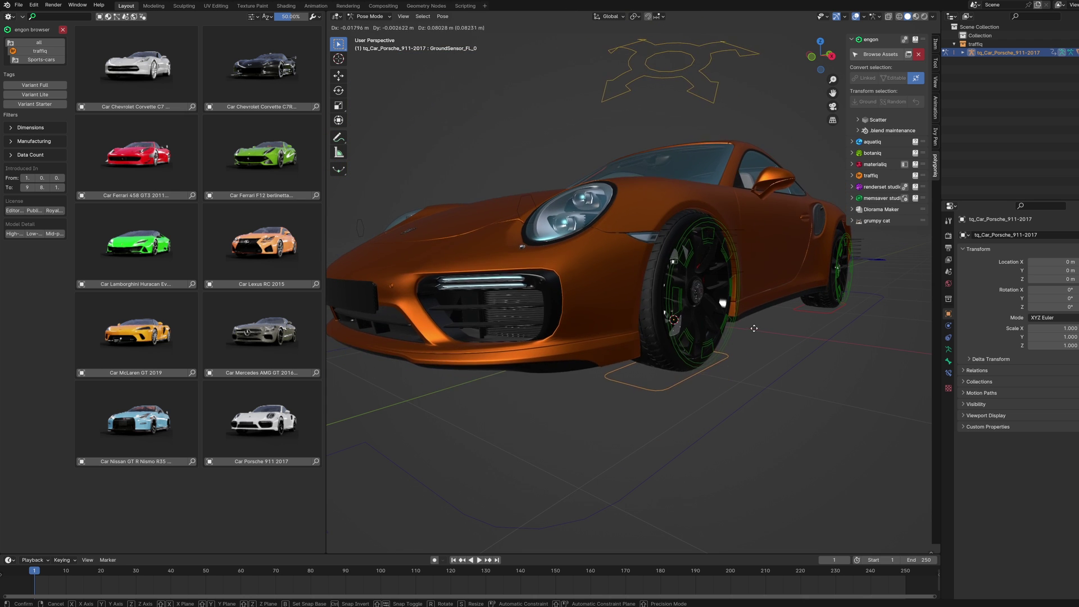
pyautogui.click(754, 329)
pyautogui.scroll(-5, 754, 329)
pyautogui.click(847, 260)
pyautogui.press('r')
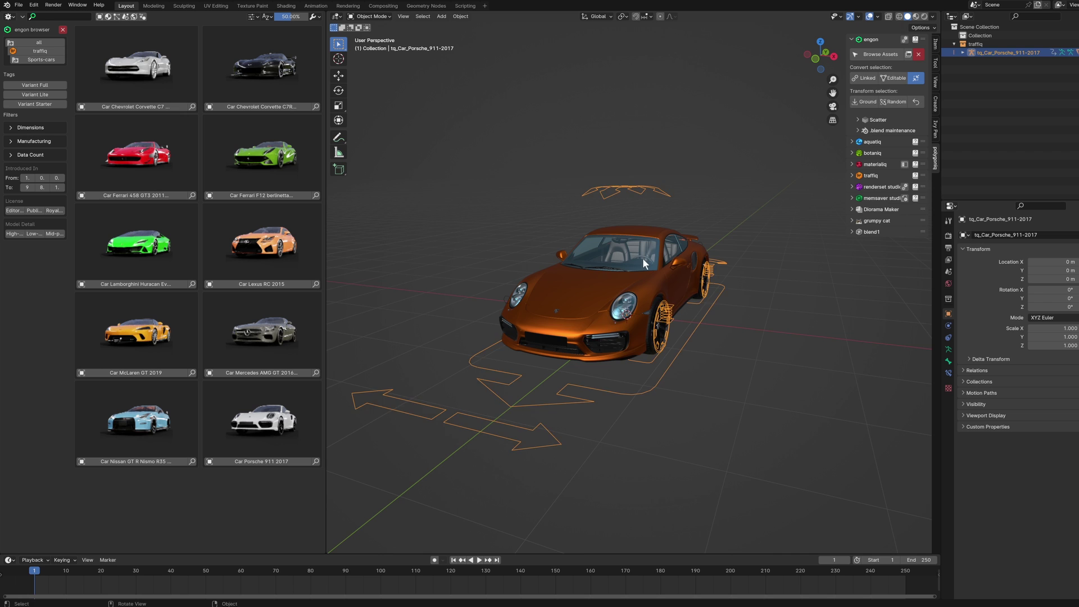
# Step: Set the render engine to Cycles with GPU Compute as the device
pyautogui.hotkey('alt', 'a')
pyautogui.moveTo(656, 293); pyautogui.dragTo(869, 280, button='middle')
pyautogui.click(949, 237)
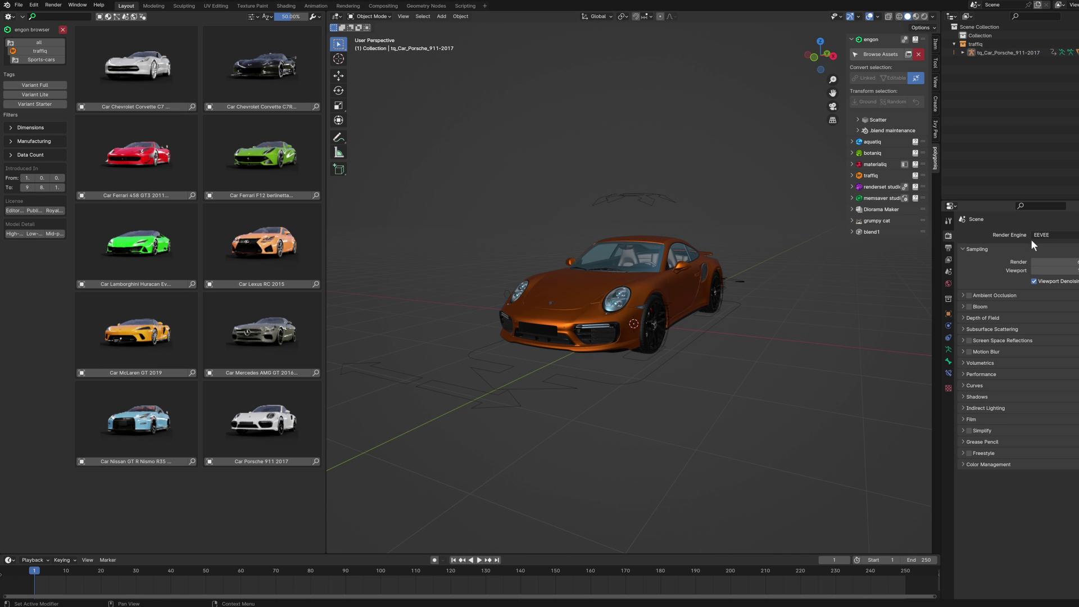
pyautogui.click(1042, 263)
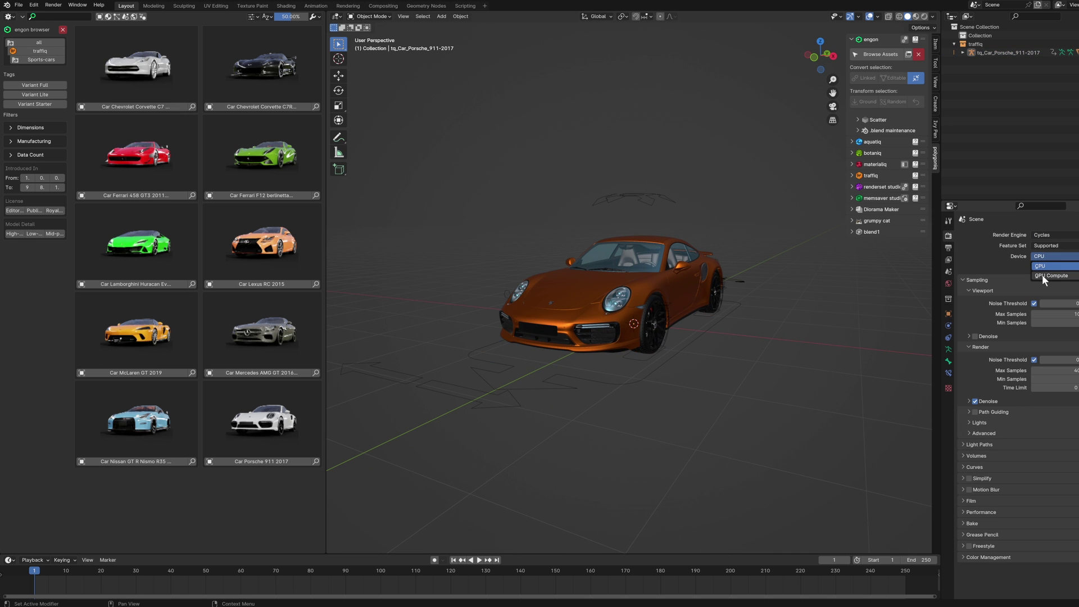
pyautogui.moveTo(762, 269)
pyautogui.mouseDown(button='middle')
pyautogui.moveTo(637, 282)
pyautogui.moveTo(707, 241)
pyautogui.mouseUp(button='middle')
# Step: Select the headlights and switch the viewport to Rendered shading
pyautogui.click(628, 307)
pyautogui.press('z')
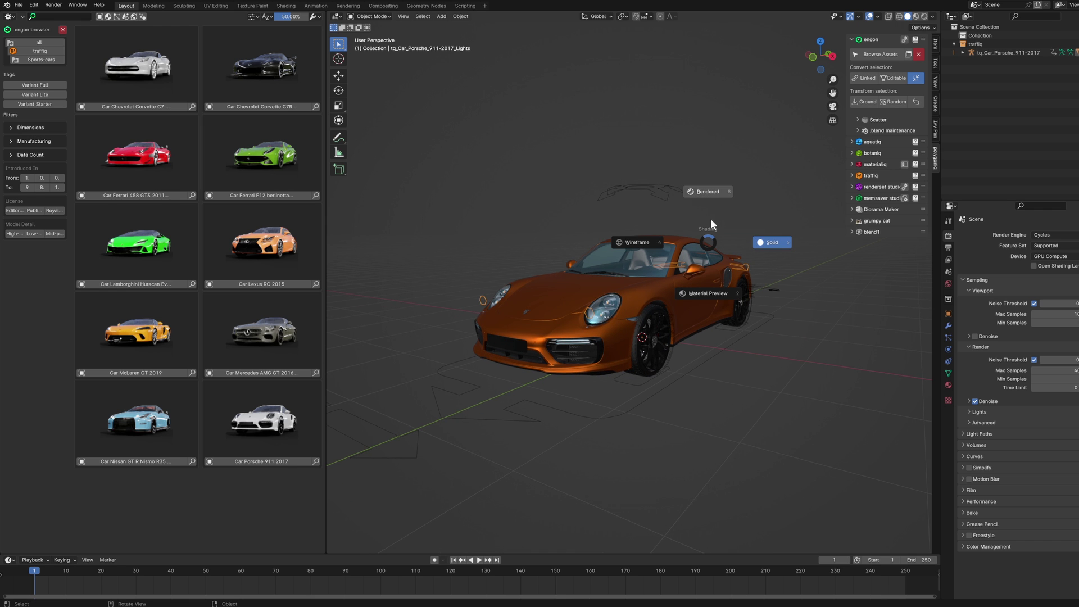
pyautogui.click(709, 218)
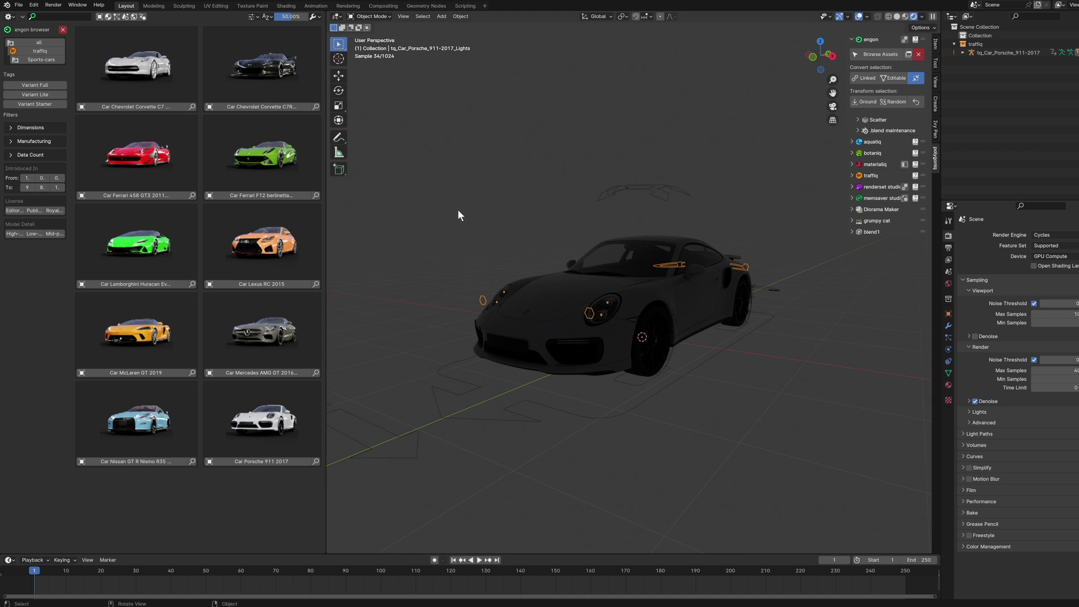
# Step: Set the traffiq Main Lights status to Hi so the headlights glow in the render
pyautogui.moveTo(457, 210)
pyautogui.mouseDown(button='middle')
pyautogui.moveTo(629, 299)
pyautogui.moveTo(686, 314)
pyautogui.mouseUp(button='middle')
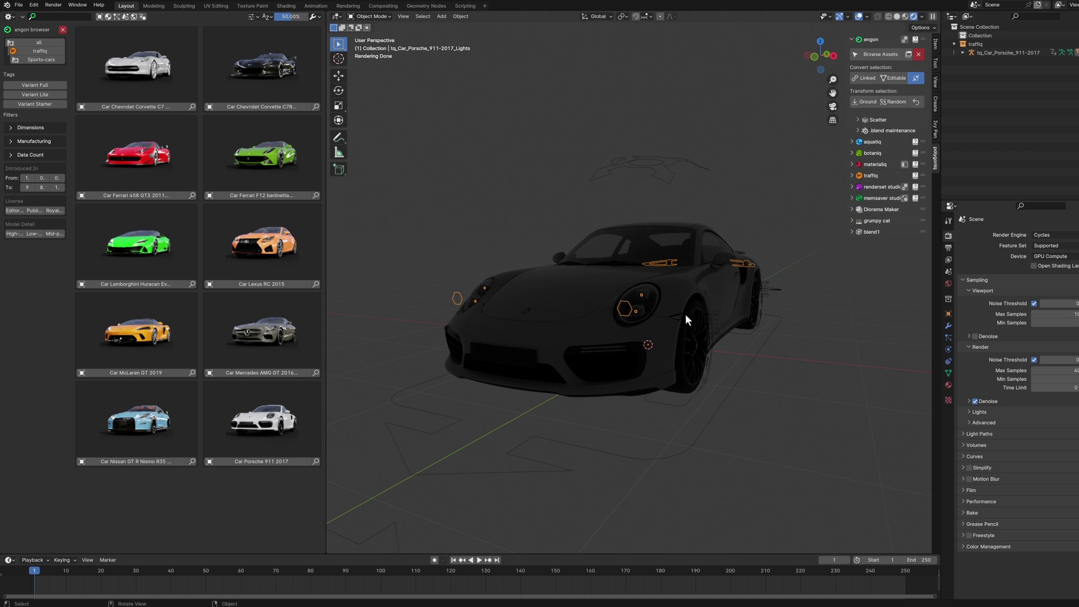
pyautogui.click(852, 175)
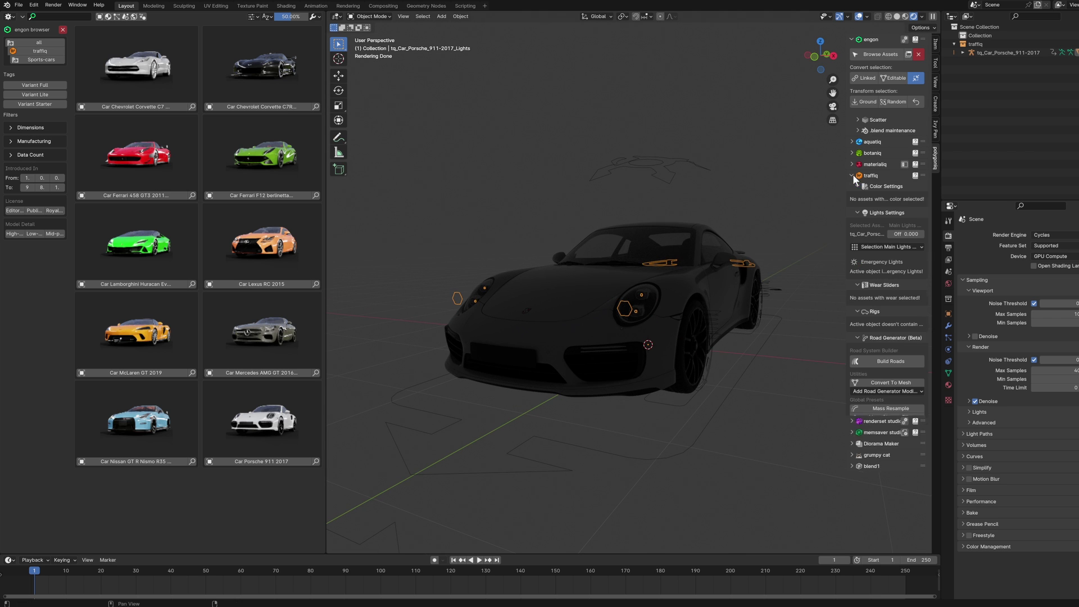
pyautogui.click(877, 247)
pyautogui.click(879, 283)
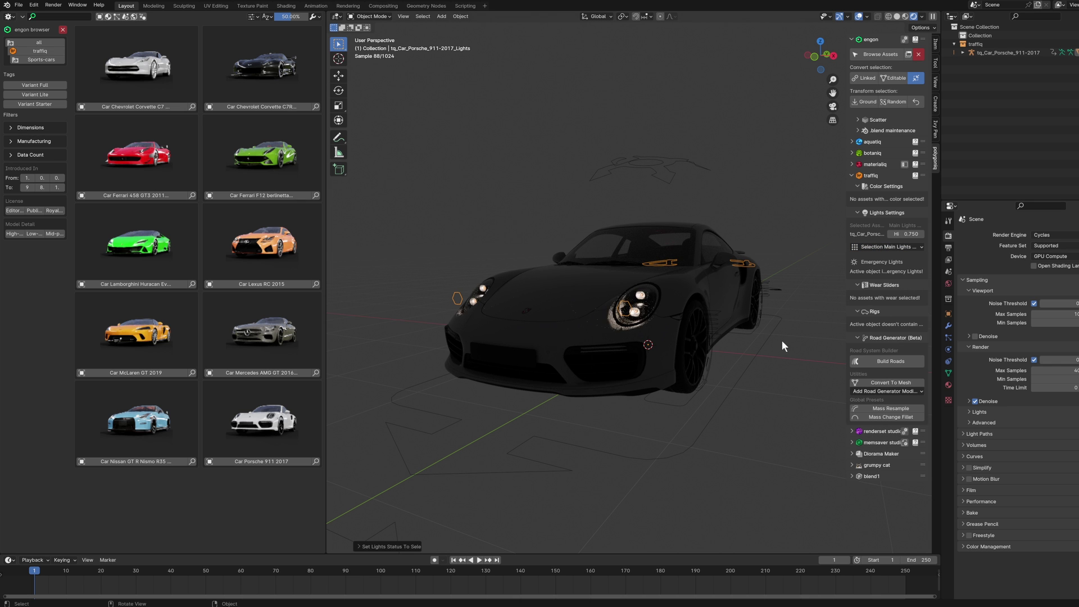
pyautogui.moveTo(781, 339); pyautogui.dragTo(704, 343, button='middle')
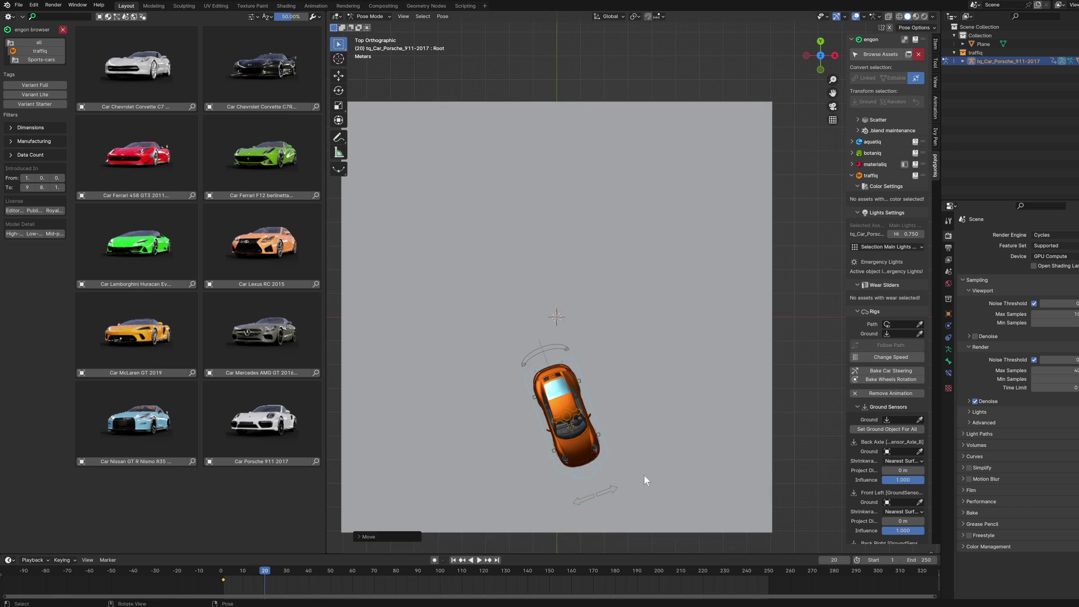
# Step: Scrub and play the drift animation on the timeline
pyautogui.moveTo(248, 571); pyautogui.dragTo(334, 571)
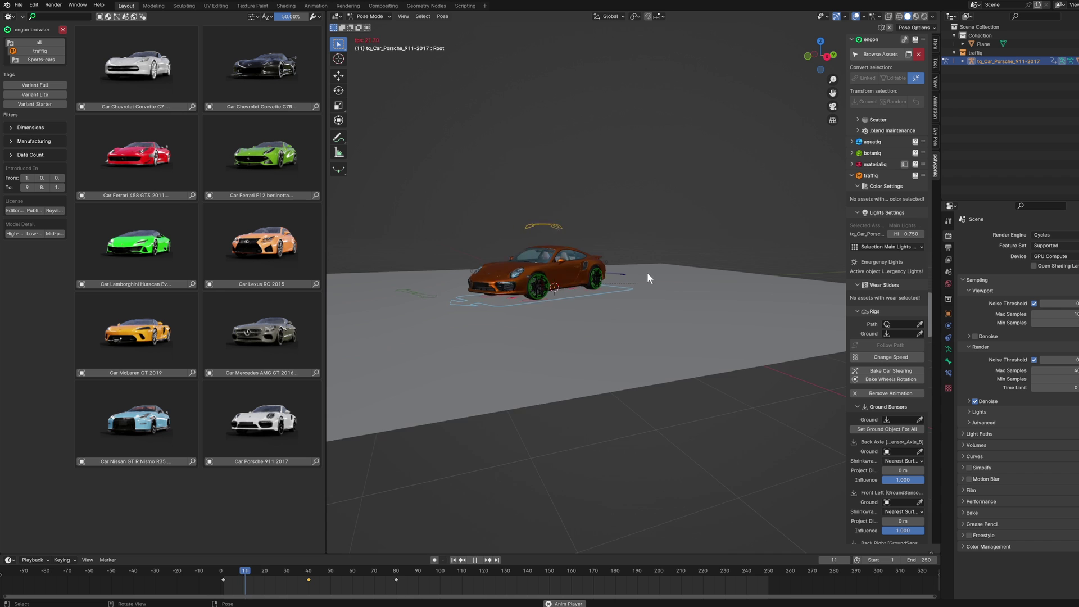
pyautogui.press('space')
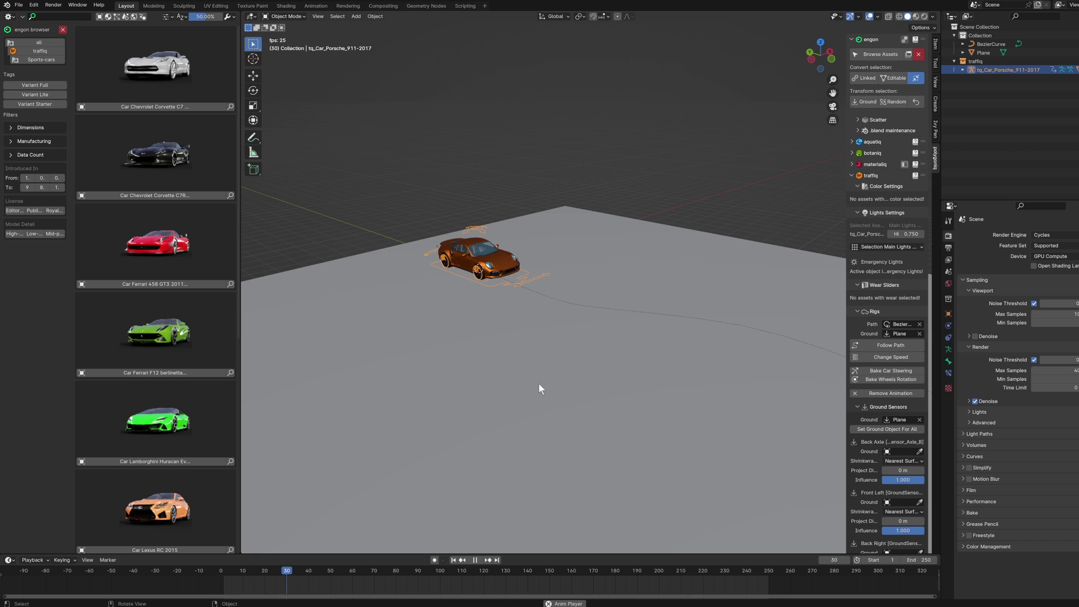
# Step: Apply Follow Path with Bake Steering and Wheel Rotation, then watch the car drive the curve
pyautogui.click(890, 344)
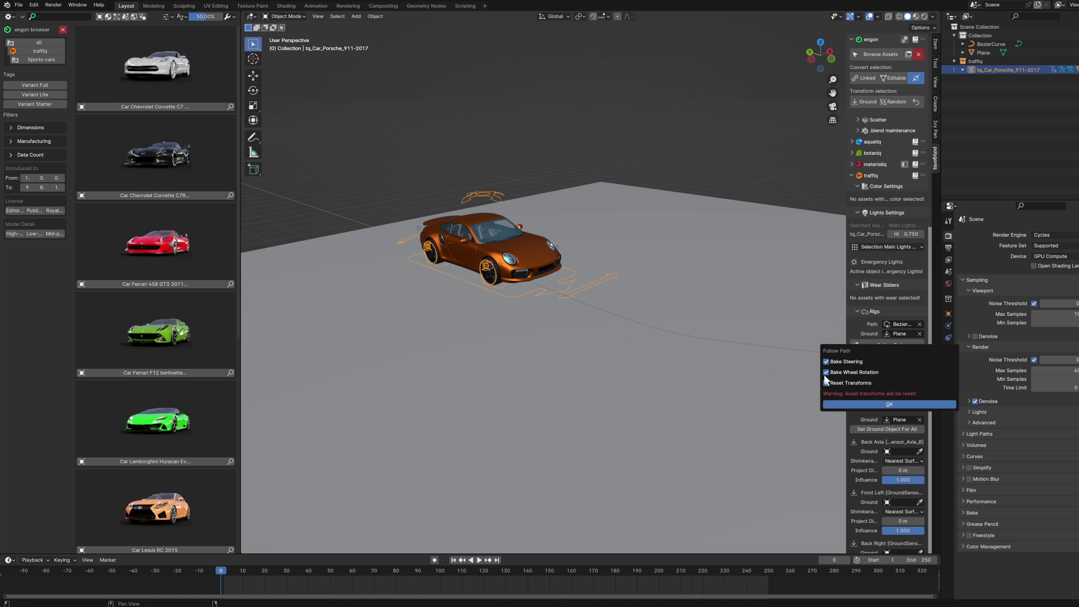
pyautogui.click(853, 402)
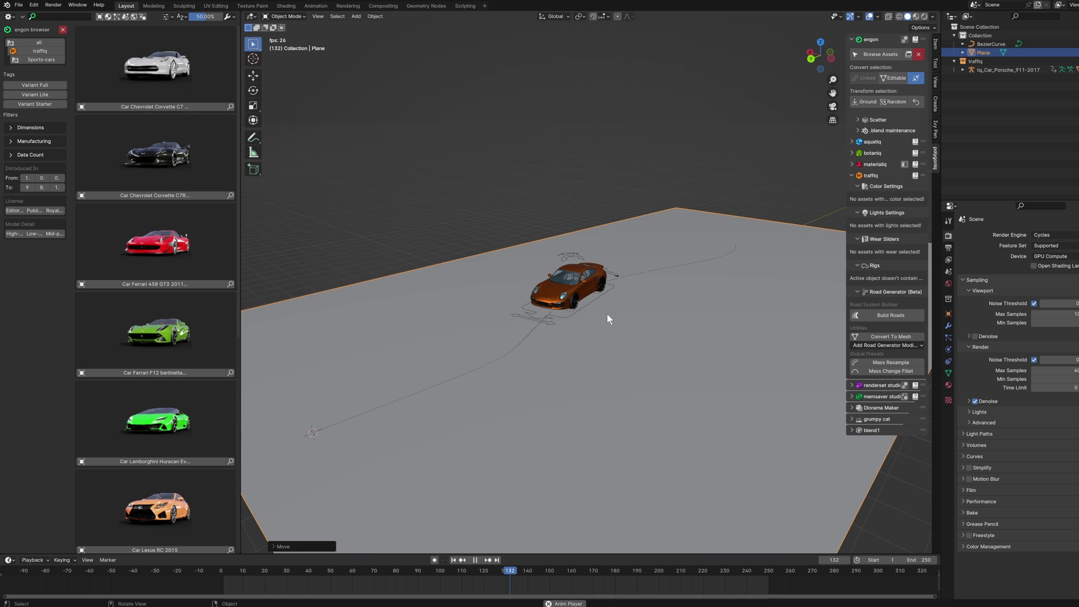
pyautogui.moveTo(661, 315); pyautogui.dragTo(521, 315, button='middle')
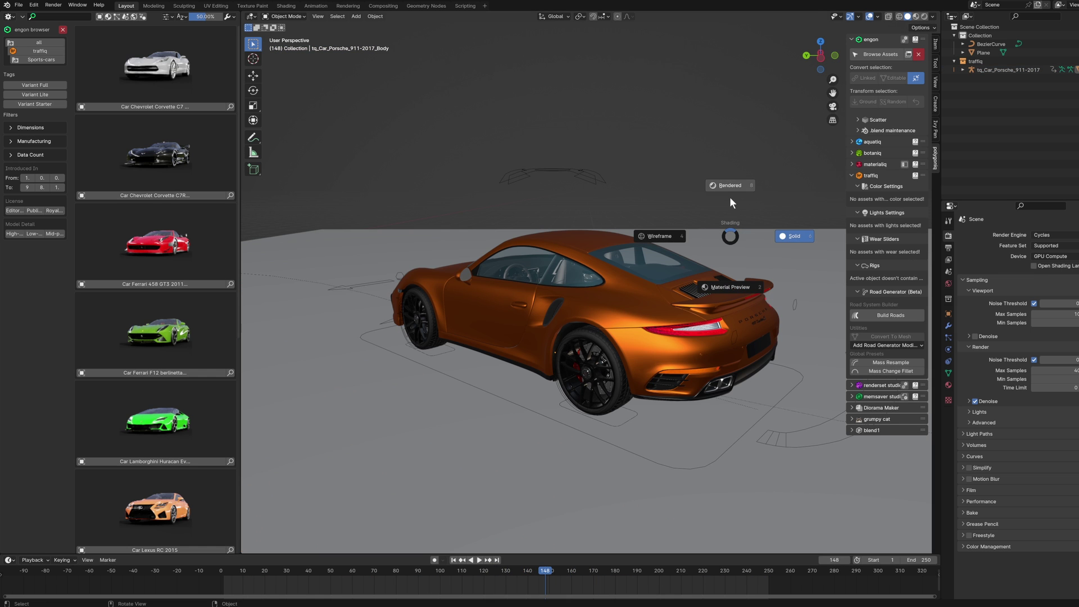
# Step: Light the world with a Sky Texture in rendered viewport shading
pyautogui.click(730, 203)
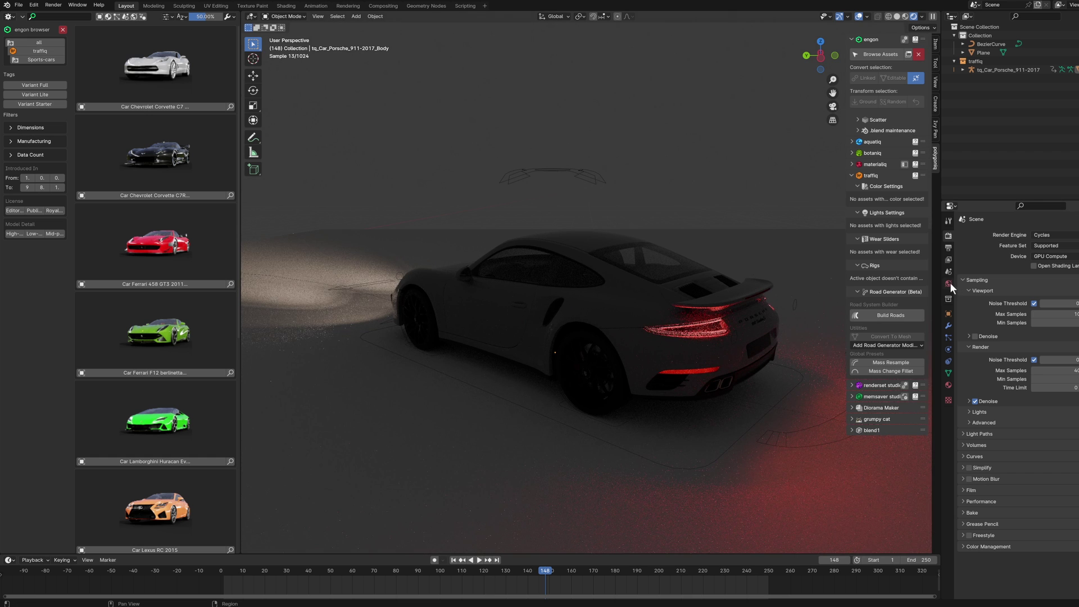
pyautogui.click(948, 283)
pyautogui.click(1030, 288)
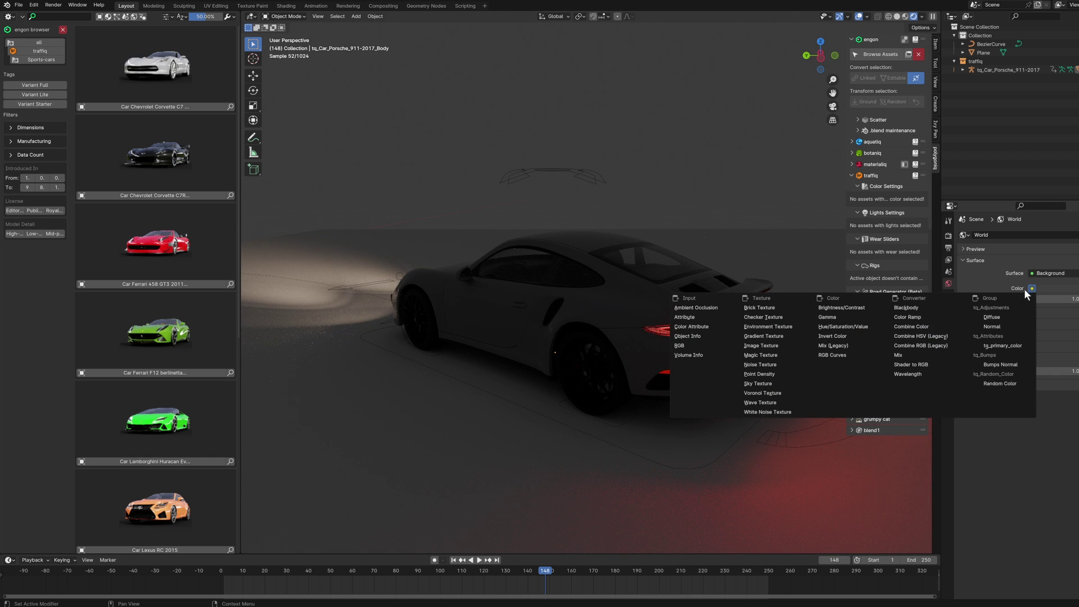
pyautogui.click(766, 382)
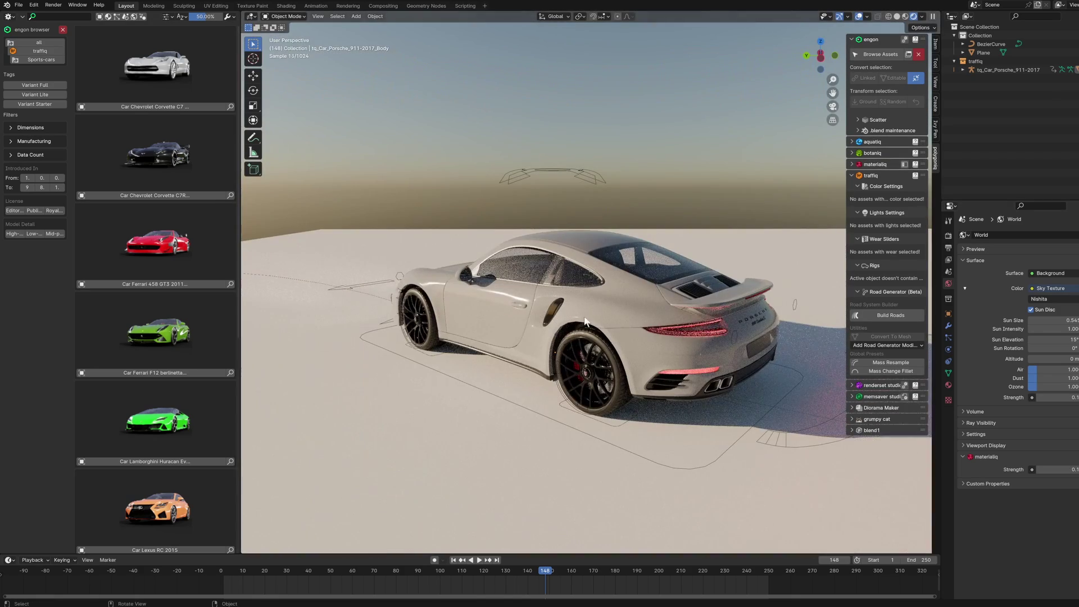
# Step: Change the Porsche's paint colour to cyan via the traffiq Color Settings swatch
pyautogui.click(584, 323)
pyautogui.click(879, 227)
pyautogui.click(895, 168)
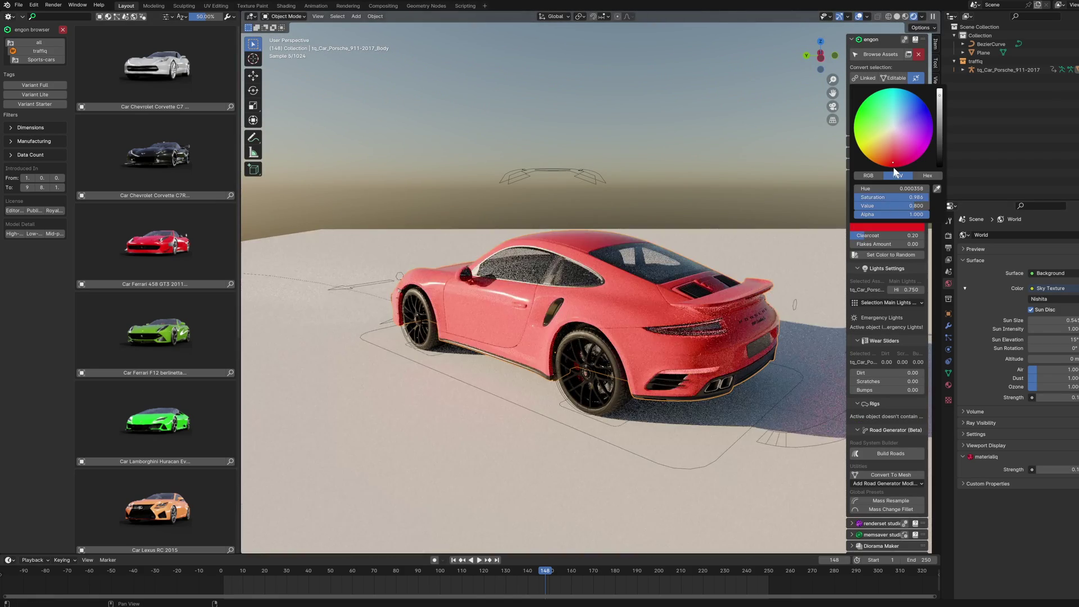
pyautogui.moveTo(872, 160); pyautogui.dragTo(876, 110)
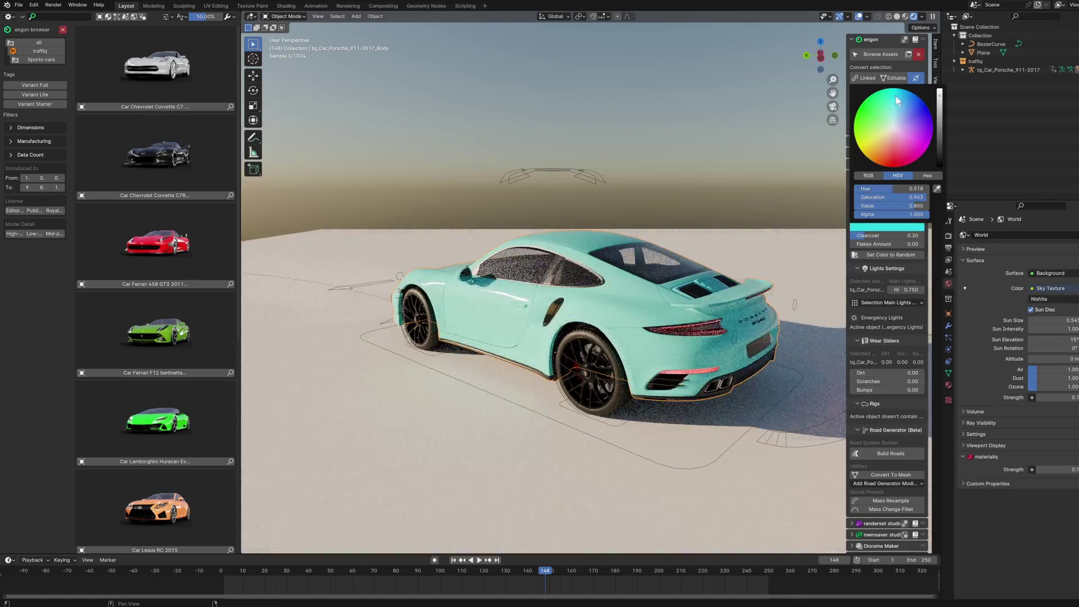
pyautogui.moveTo(639, 260)
pyautogui.mouseDown(button='middle')
pyautogui.moveTo(563, 215)
pyautogui.moveTo(478, 249)
pyautogui.moveTo(680, 268)
pyautogui.moveTo(683, 358)
pyautogui.moveTo(539, 359)
pyautogui.moveTo(513, 373)
pyautogui.moveTo(602, 397)
pyautogui.mouseUp(button='middle')
pyautogui.scroll(6, 540, 236)
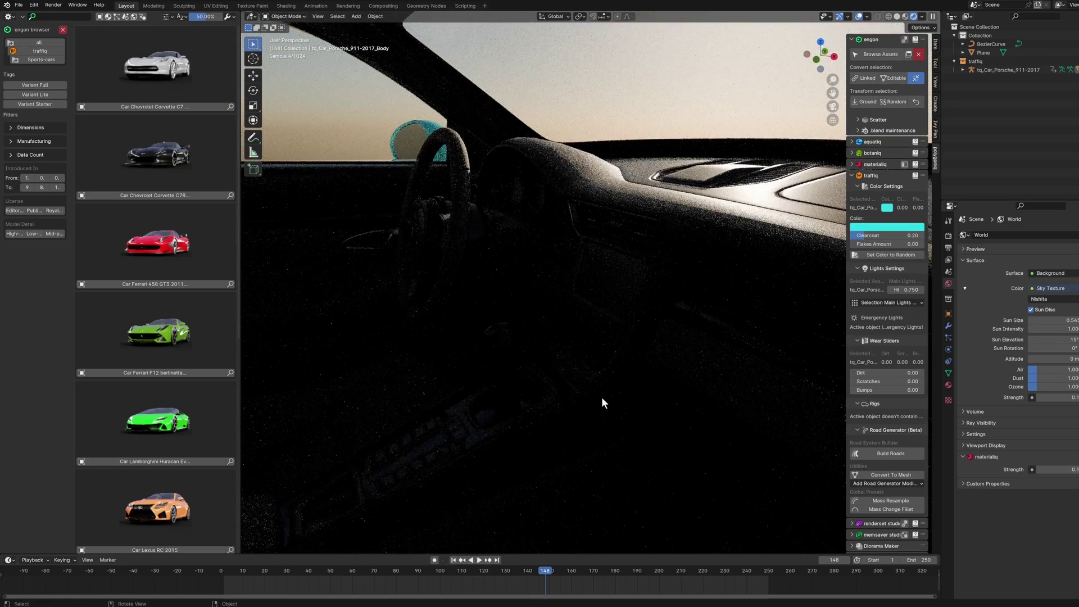
# Step: Frame the car and raise the Dirt wear slider to 1.0
pyautogui.press('Home')
pyautogui.moveTo(885, 372); pyautogui.dragTo(923, 372)
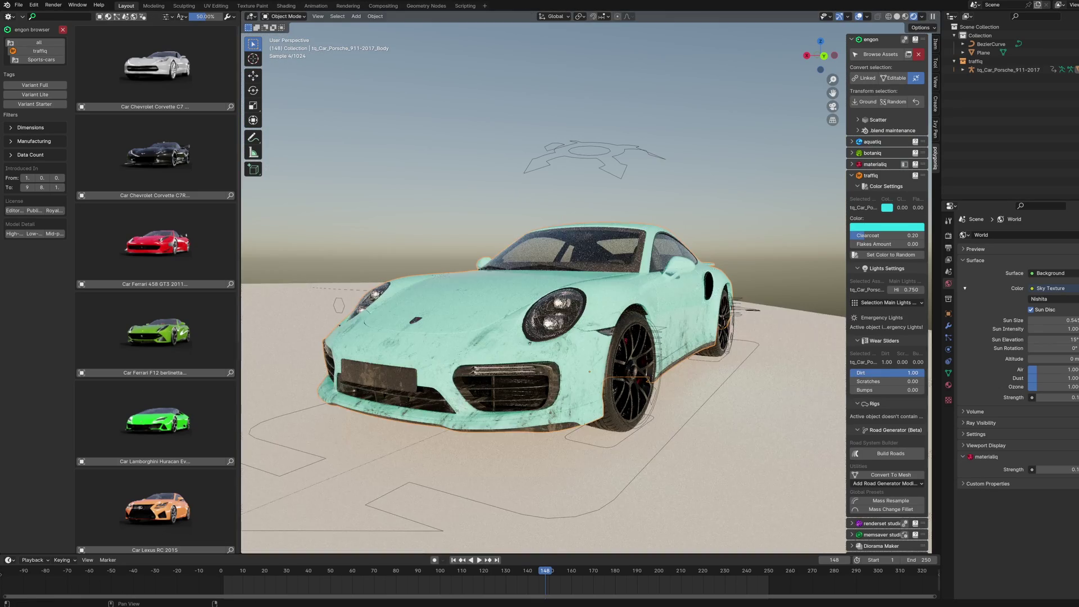
pyautogui.scroll(2, 468, 405)
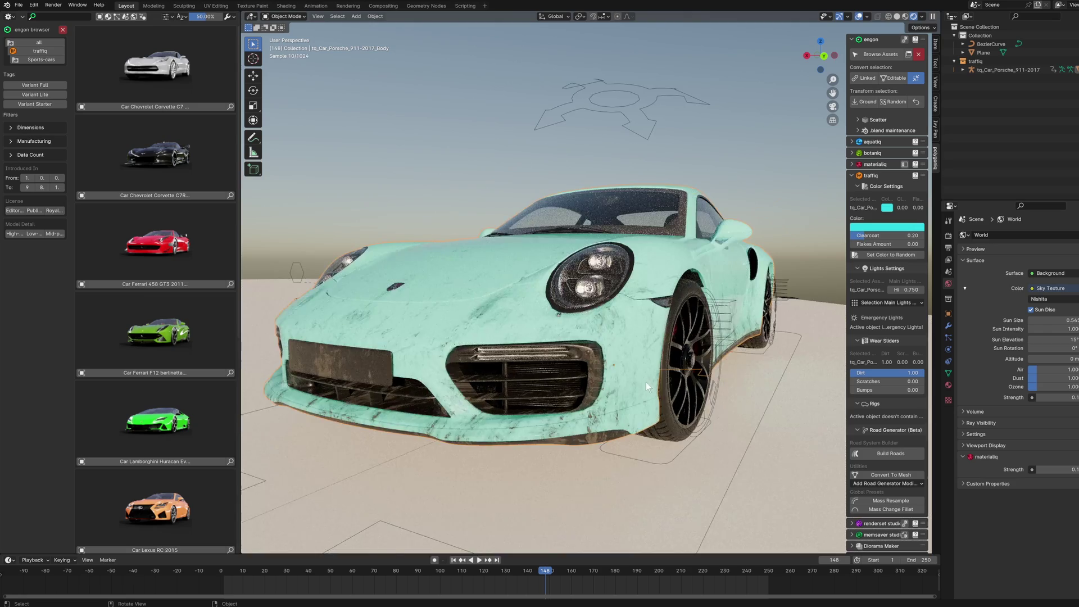
pyautogui.scroll(2, 646, 382)
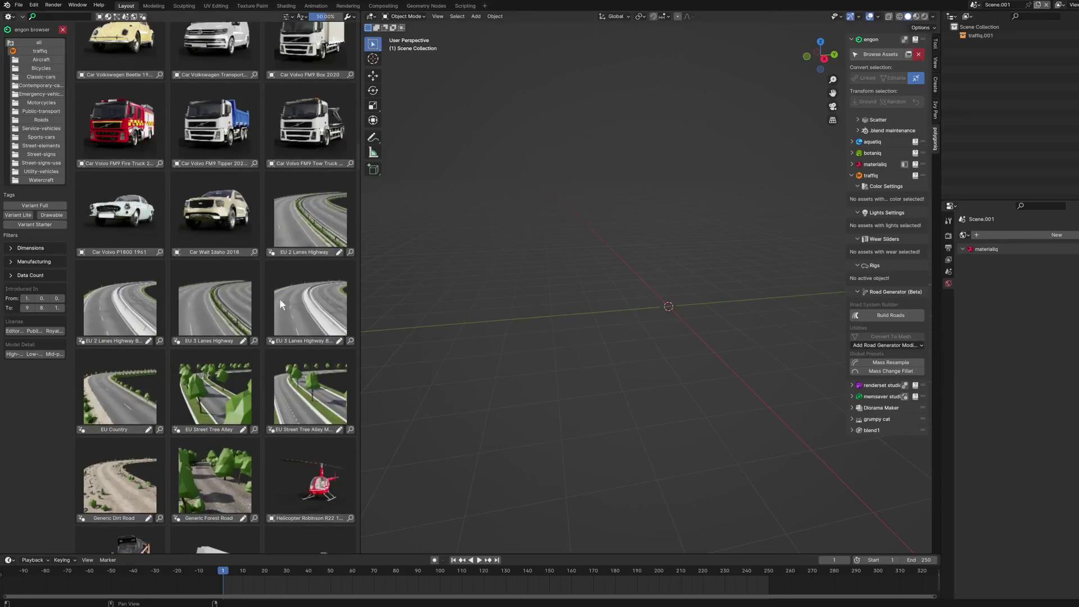
# Step: Place the highway road preset and move its curve points in Edit Mode
pyautogui.moveTo(200, 321); pyautogui.dragTo(657, 353)
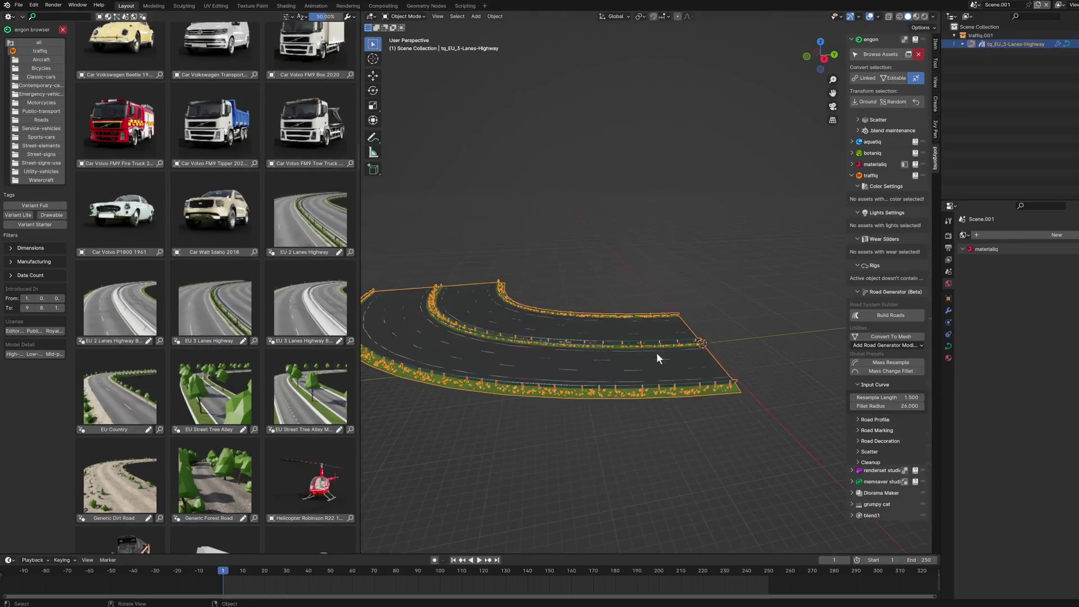
pyautogui.moveTo(657, 353); pyautogui.dragTo(620, 344, button='middle')
pyautogui.hotkey('ctrl', 'Tab')
pyautogui.click(677, 343)
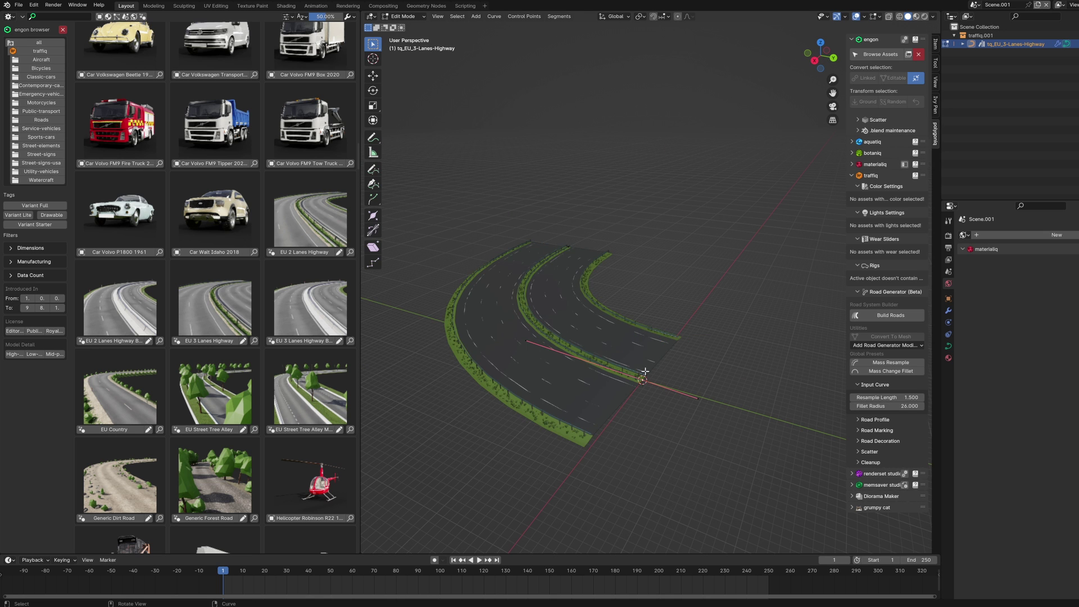
pyautogui.press('g')
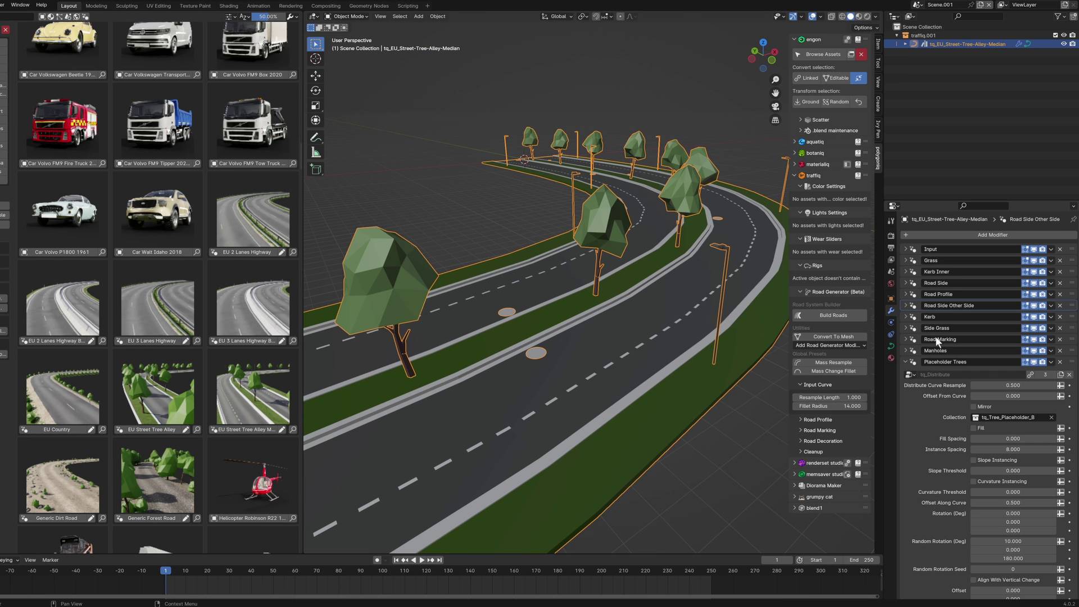
# Step: Hide the Kerb and Placeholder Trees modifiers and expand the tree instance collection list
pyautogui.click(1031, 317)
pyautogui.click(1032, 363)
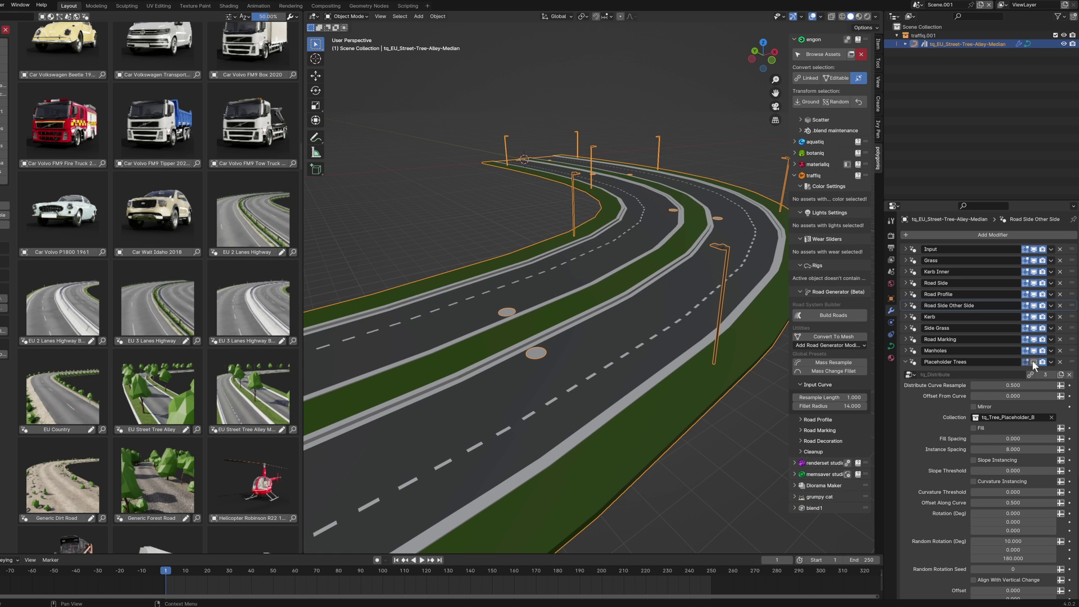
pyautogui.click(1003, 417)
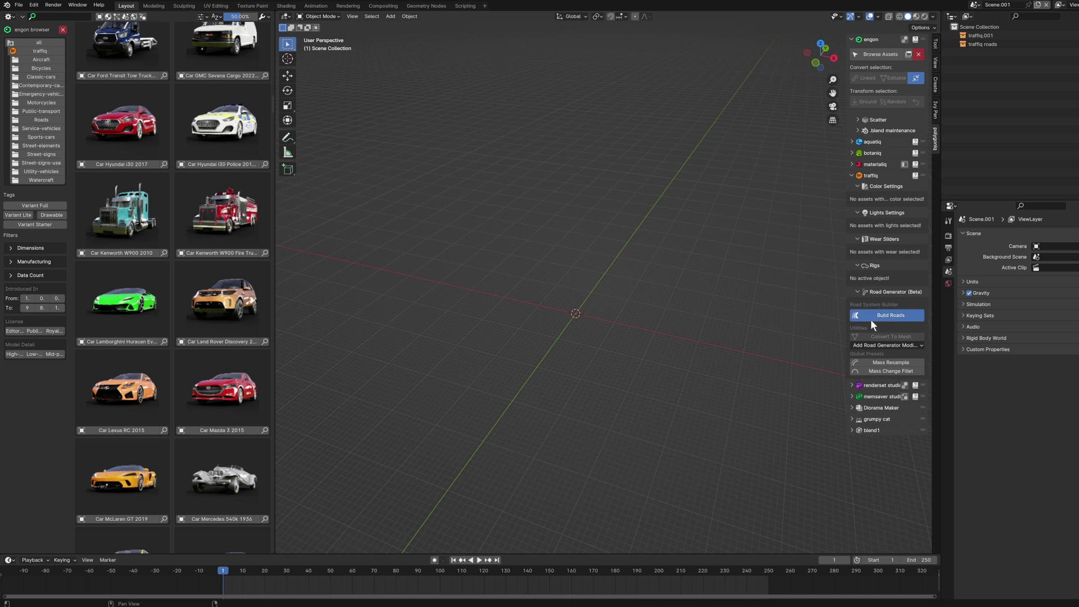
# Step: Start Build Roads and draw the first highway arms from the upper area down to both lower sides
pyautogui.click(871, 315)
pyautogui.click(609, 100)
pyautogui.click(450, 256)
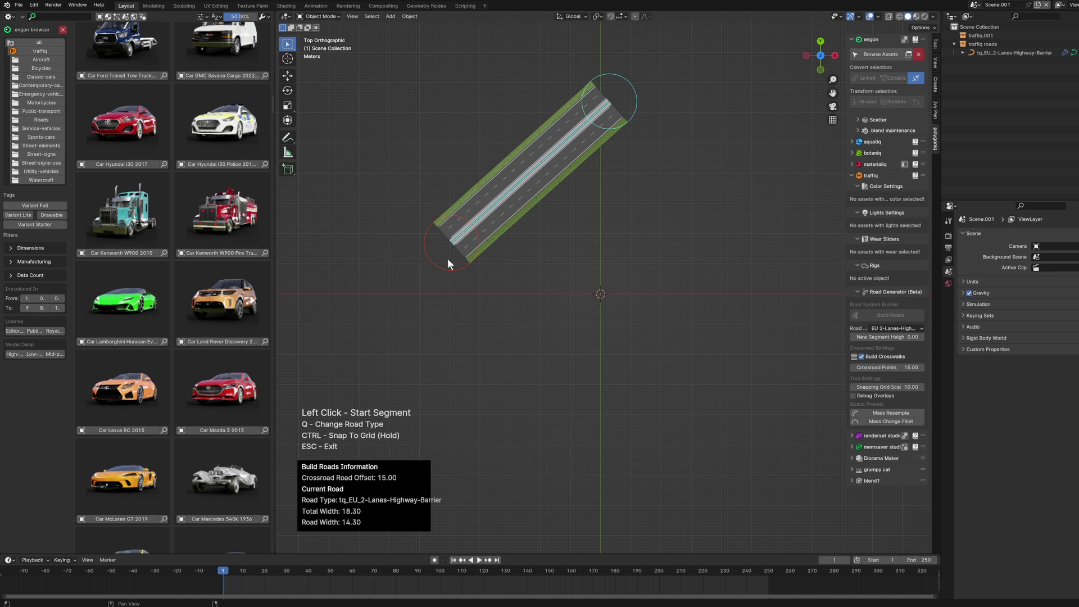
pyautogui.click(500, 441)
pyautogui.click(640, 478)
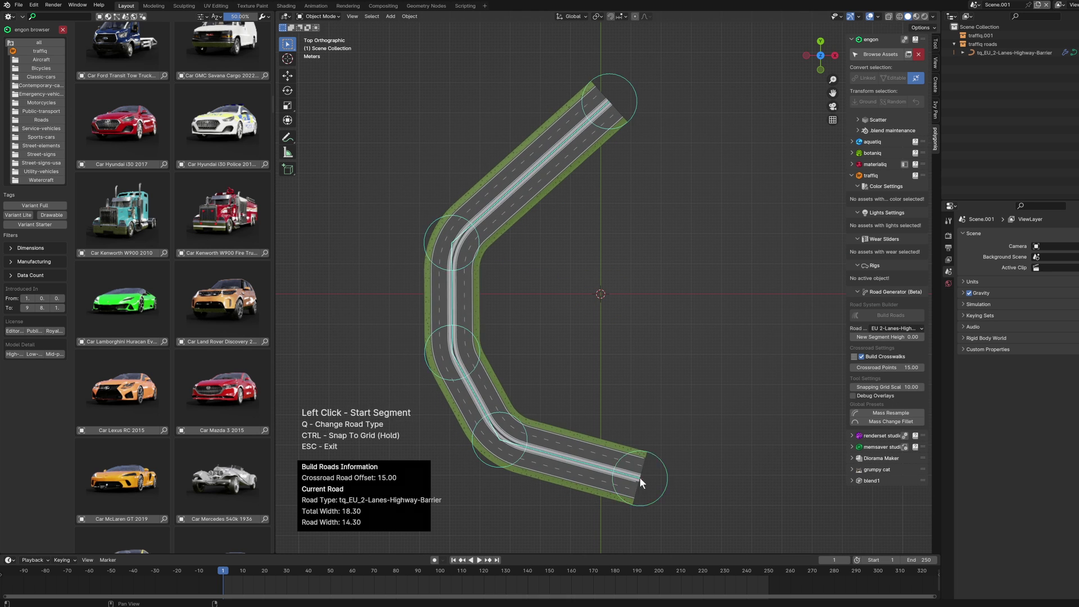
pyautogui.click(787, 238)
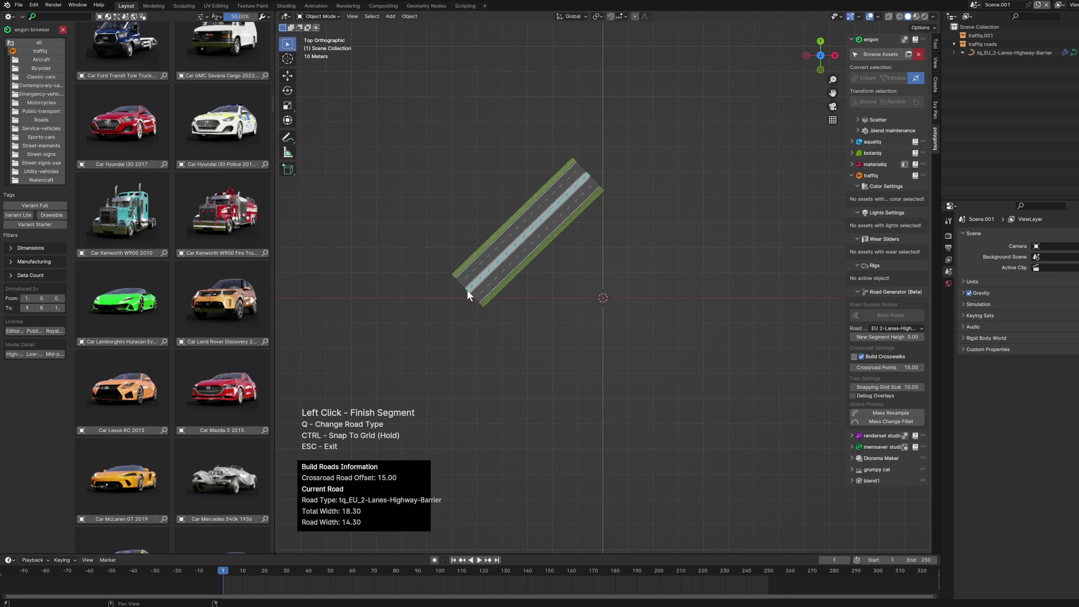
# Step: Add the vertical, horizontal and remaining arms so the roads meet in a four-way crossroad
pyautogui.click(587, 297)
pyautogui.click(730, 294)
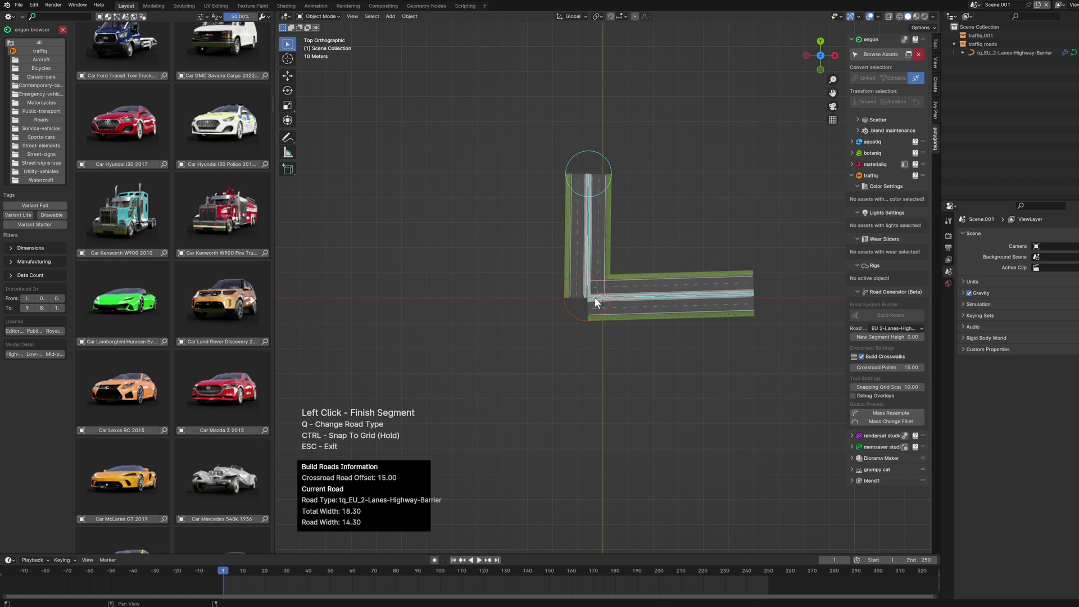
pyautogui.click(581, 415)
pyautogui.click(393, 292)
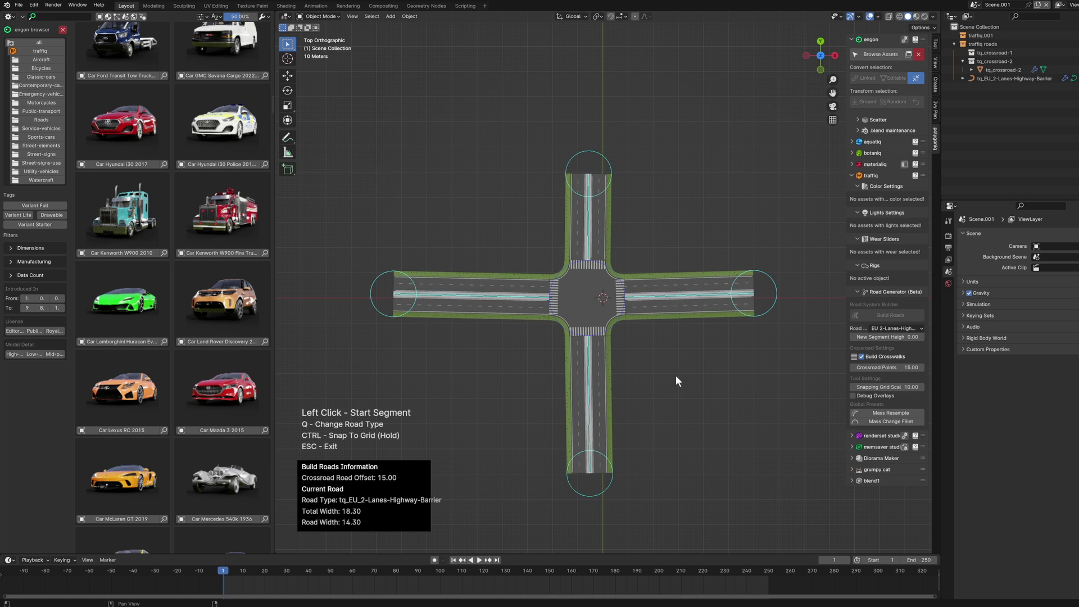
# Step: End the highway build, then lay out five Generic Dirt Road arms radiating from one junction point
pyautogui.press('Escape')
pyautogui.moveTo(672, 378); pyautogui.dragTo(653, 344, button='middle')
pyautogui.scroll(5, 625, 301)
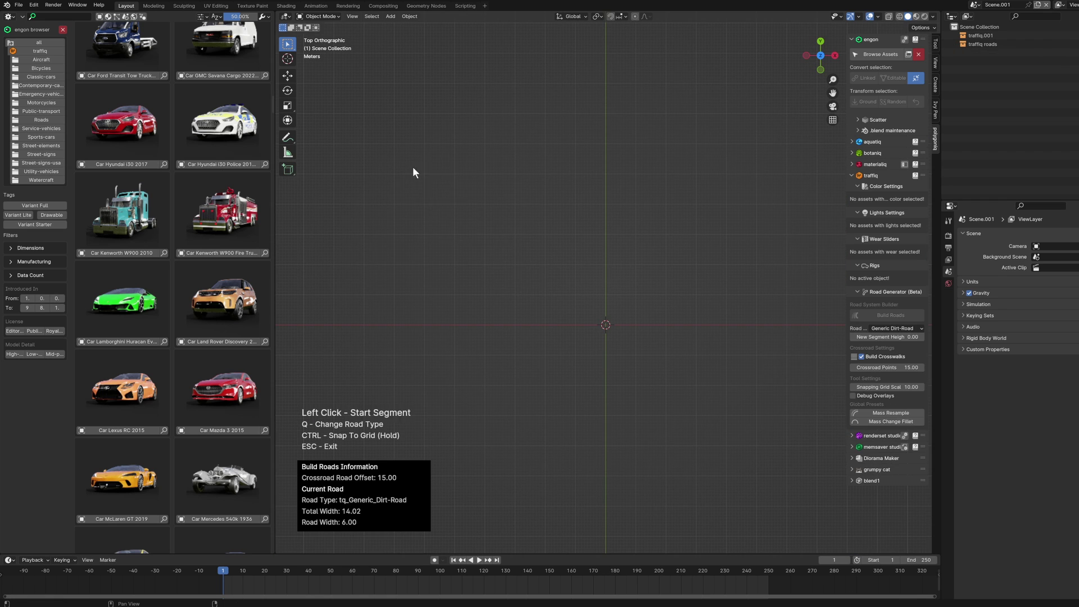
pyautogui.click(412, 166)
pyautogui.click(591, 311)
pyautogui.click(802, 451)
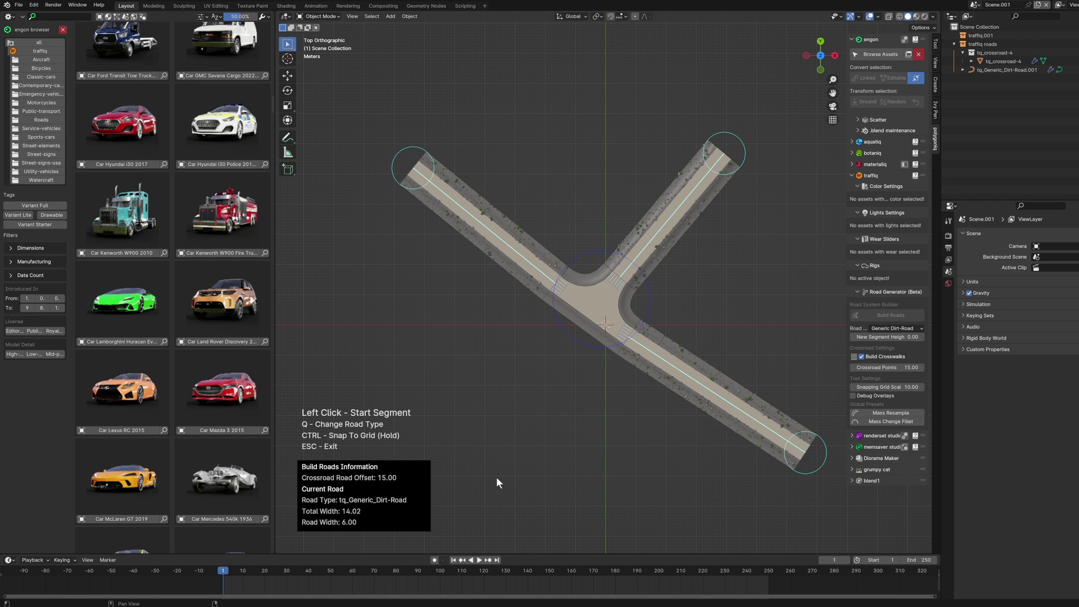
pyautogui.click(609, 515)
pyautogui.click(595, 319)
pyautogui.click(595, 318)
pyautogui.click(372, 318)
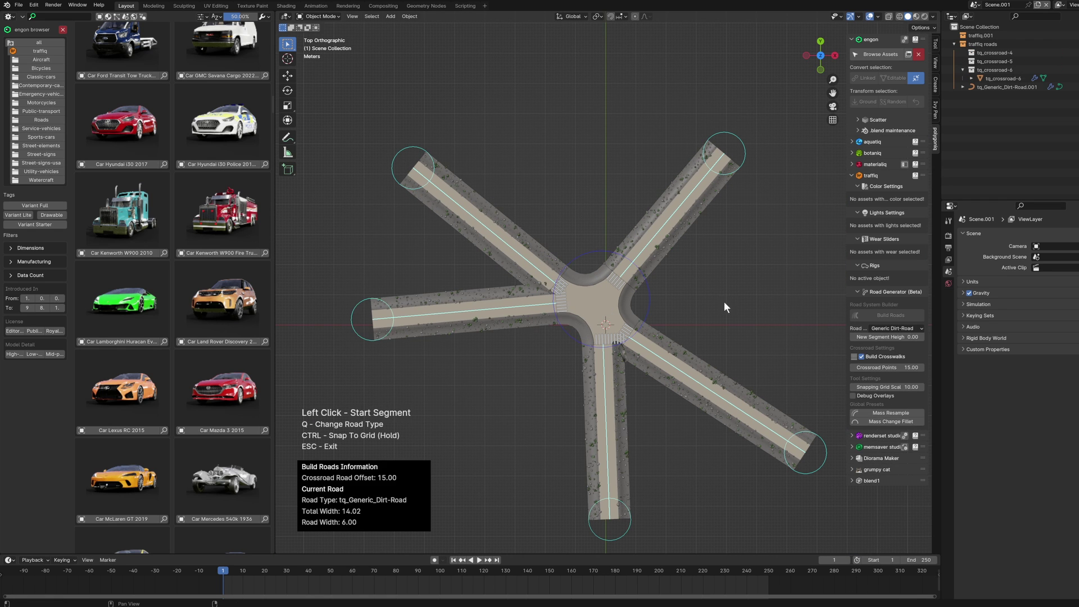
# Step: Stop building and orbit around the finished dirt junction, selecting the road object
pyautogui.press('Escape')
pyautogui.moveTo(724, 302); pyautogui.dragTo(637, 301, button='middle')
pyautogui.scroll(4, 636, 301)
pyautogui.moveTo(563, 365); pyautogui.dragTo(587, 325, button='middle')
pyautogui.scroll(-5, 585, 319)
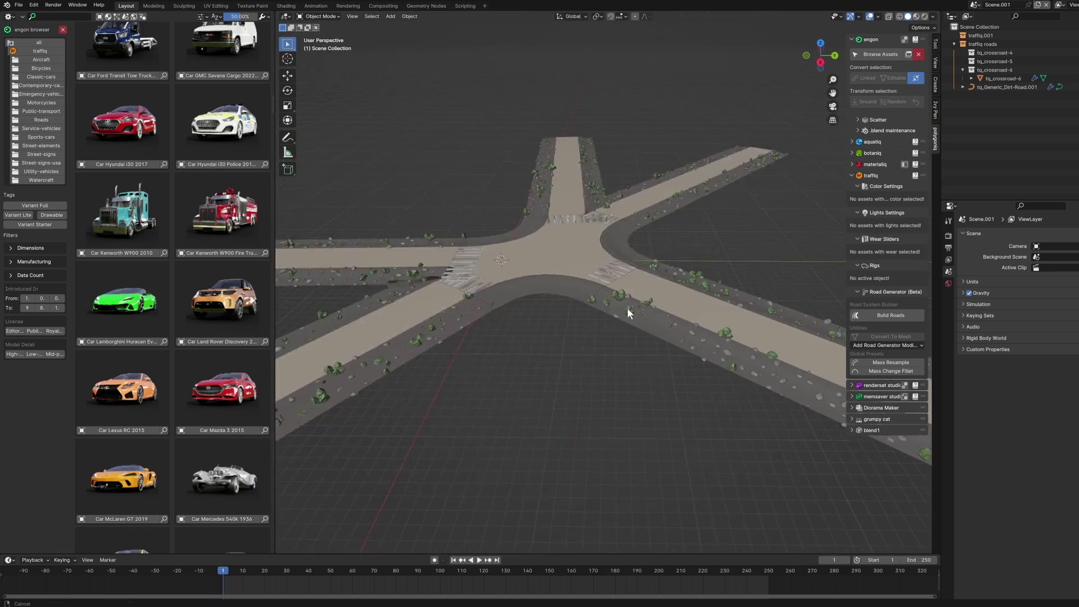
pyautogui.click(696, 332)
pyautogui.moveTo(696, 331)
pyautogui.mouseDown(button='middle')
pyautogui.moveTo(627, 327)
pyautogui.moveTo(654, 347)
pyautogui.mouseUp(button='middle')
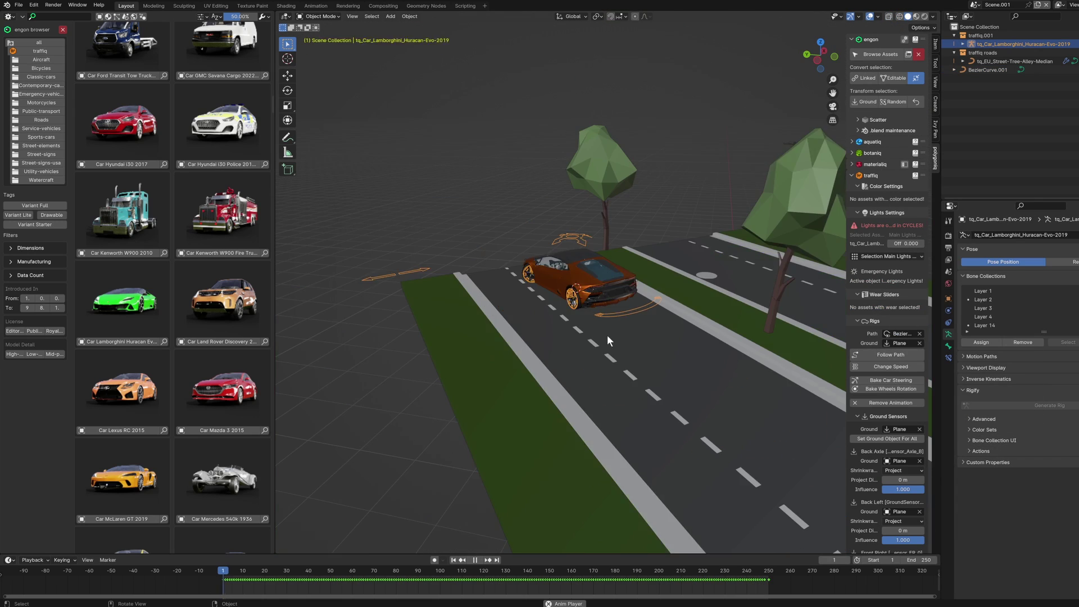
pyautogui.scroll(-3, 612, 347)
# Step: Orbit the viewport to follow the Lamborghini driving along the curved street
pyautogui.moveTo(678, 397); pyautogui.dragTo(562, 287, button='middle')
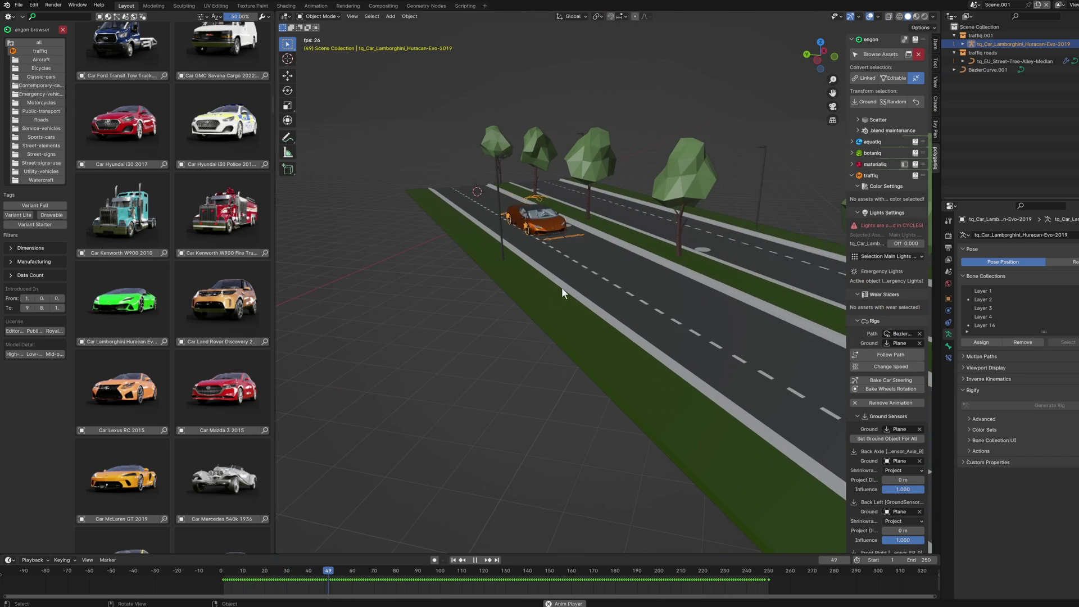
pyautogui.moveTo(631, 354)
pyautogui.mouseDown(button='middle')
pyautogui.moveTo(643, 326)
pyautogui.moveTo(685, 328)
pyautogui.moveTo(683, 360)
pyautogui.mouseUp(button='middle')
pyautogui.scroll(2, 643, 327)
pyautogui.scroll(-5, 685, 328)
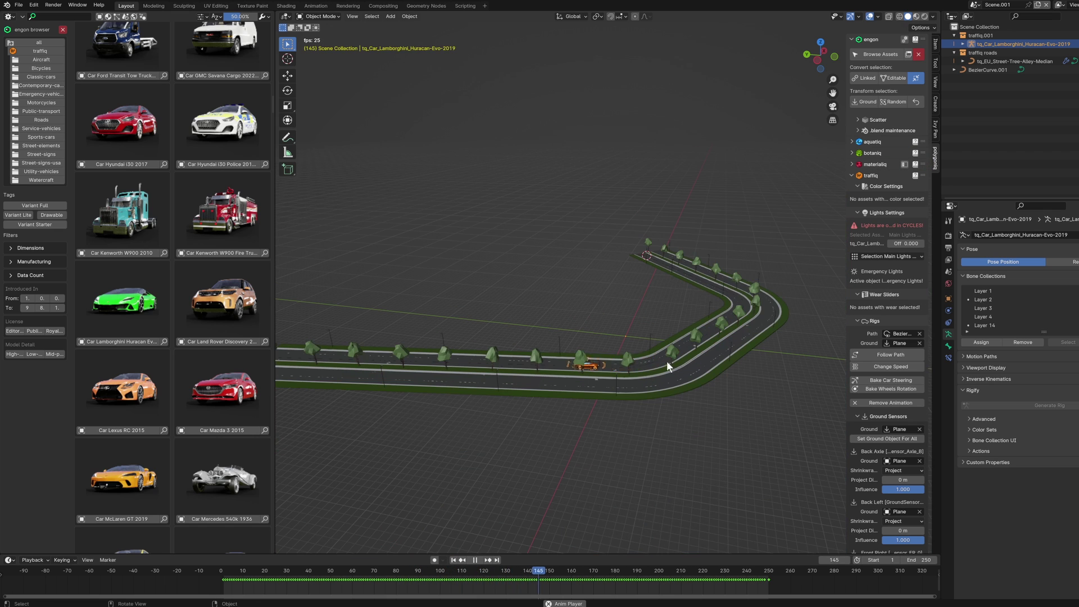
pyautogui.scroll(6, 684, 360)
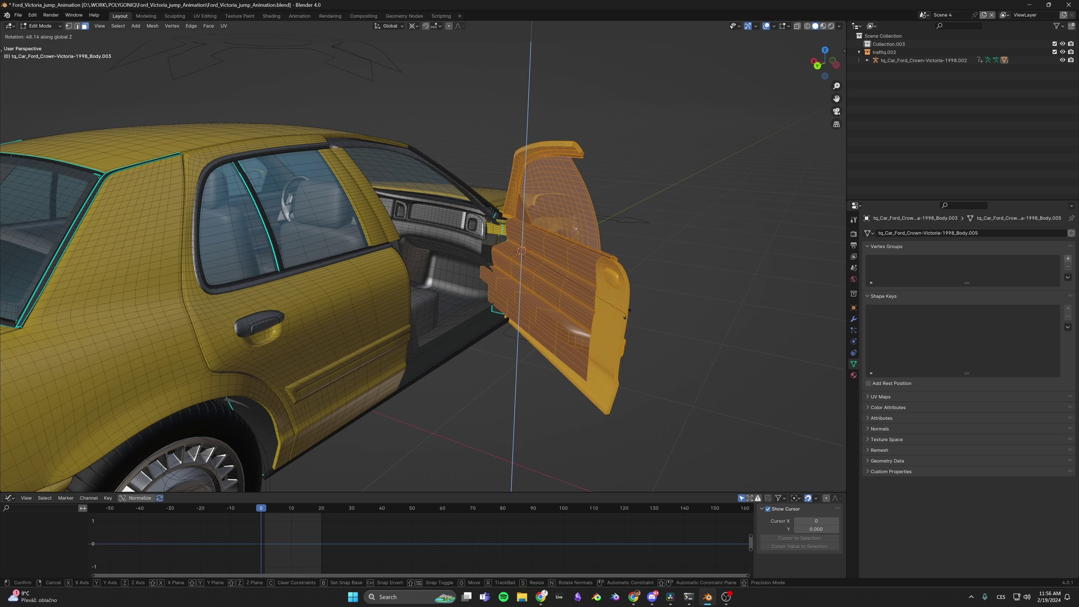
# Step: Rotate the door open about Z, set Key 1 value to 1 at frame 20, keyframe it and scrub the preview
pyautogui.press('r')
pyautogui.press('z')
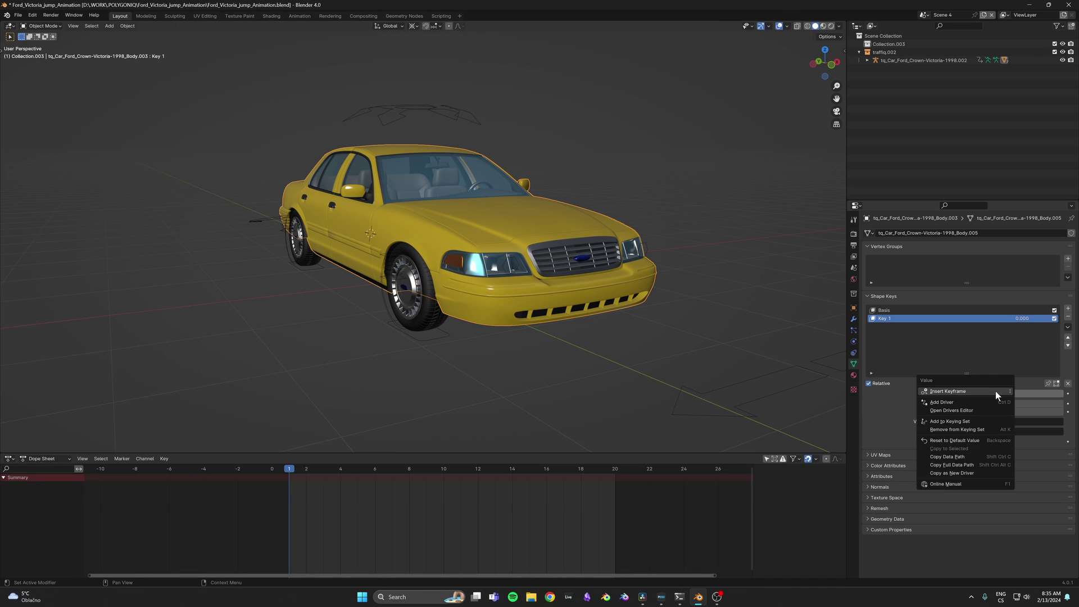
pyautogui.moveTo(967, 393); pyautogui.dragTo(1057, 394)
pyautogui.rightClick(1036, 394)
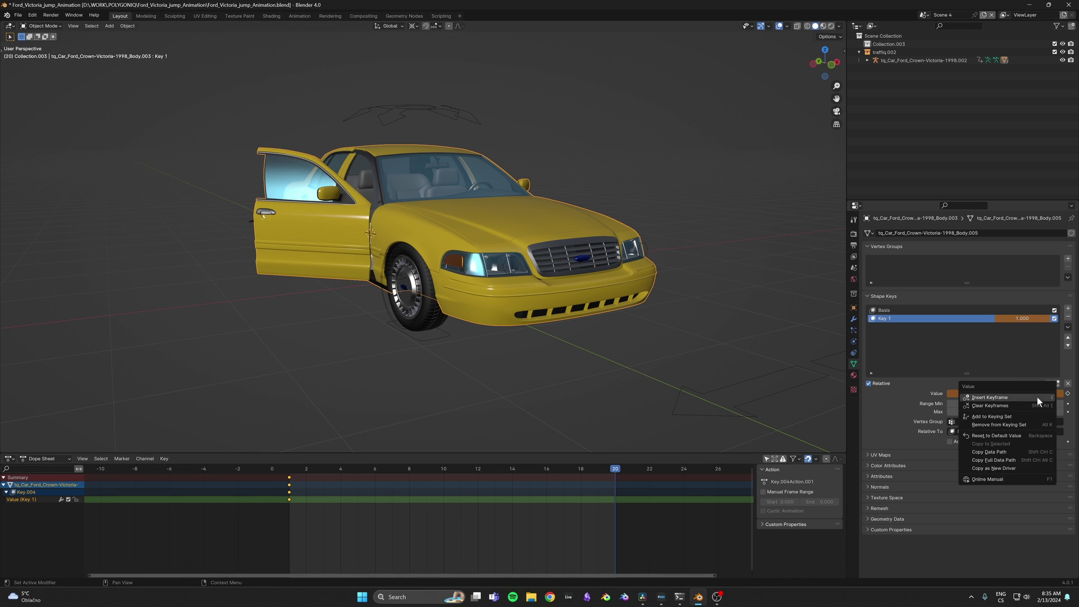
pyautogui.click(1037, 405)
pyautogui.moveTo(561, 470)
pyautogui.mouseDown()
pyautogui.moveTo(425, 472)
pyautogui.moveTo(469, 472)
pyautogui.mouseUp()
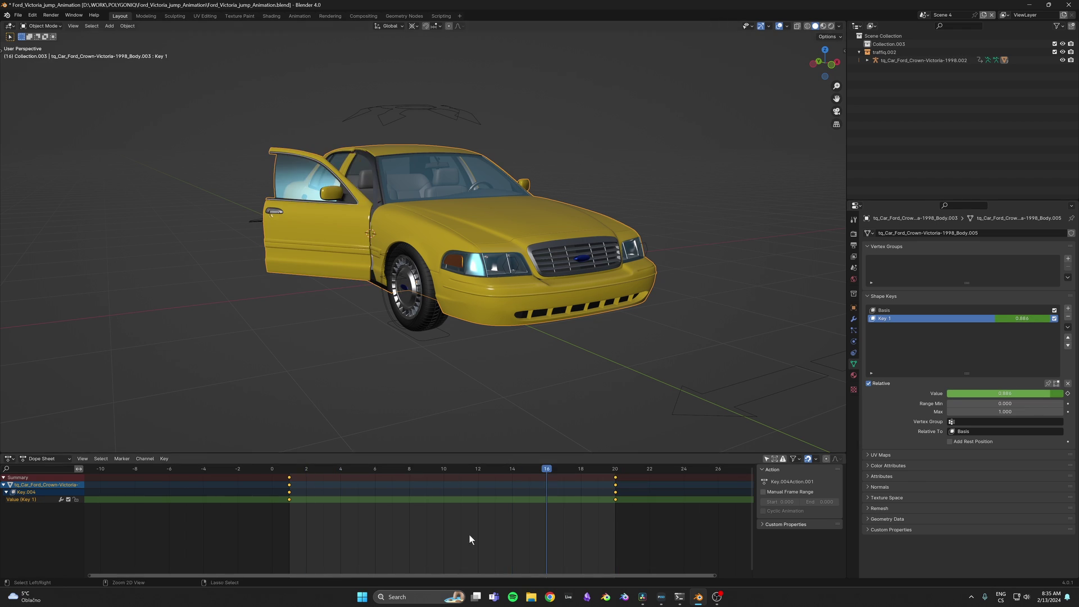